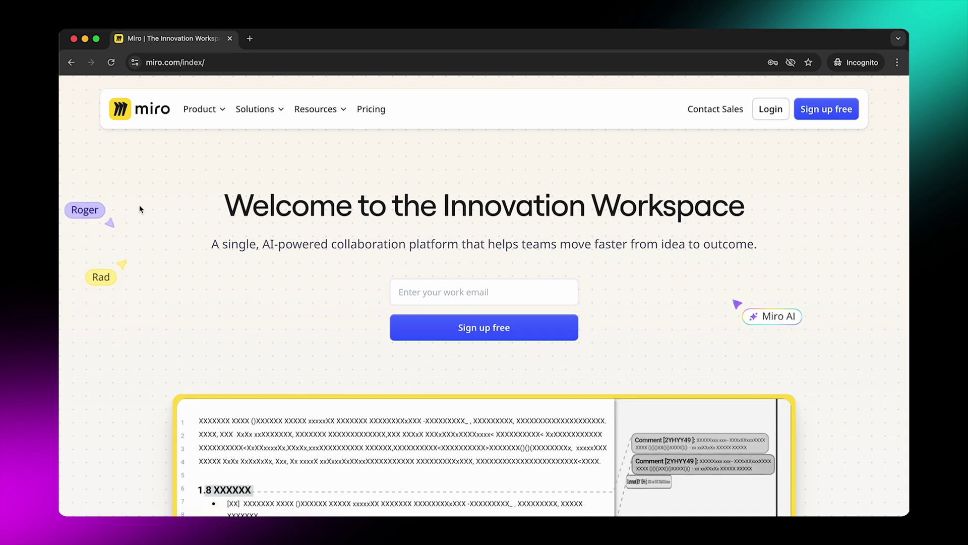
Open the Intelligent Canvas page from the Product menu and scroll through it
click(199, 108)
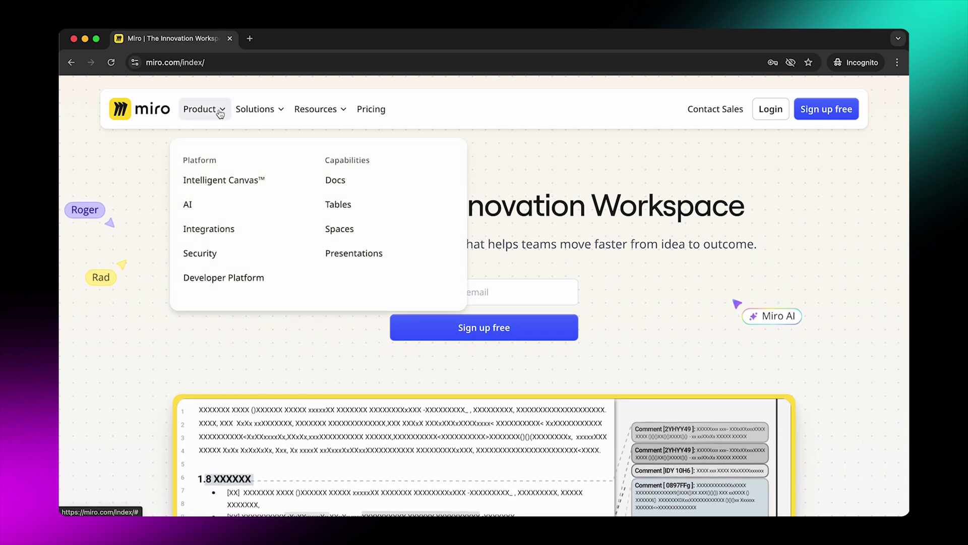
click(243, 183)
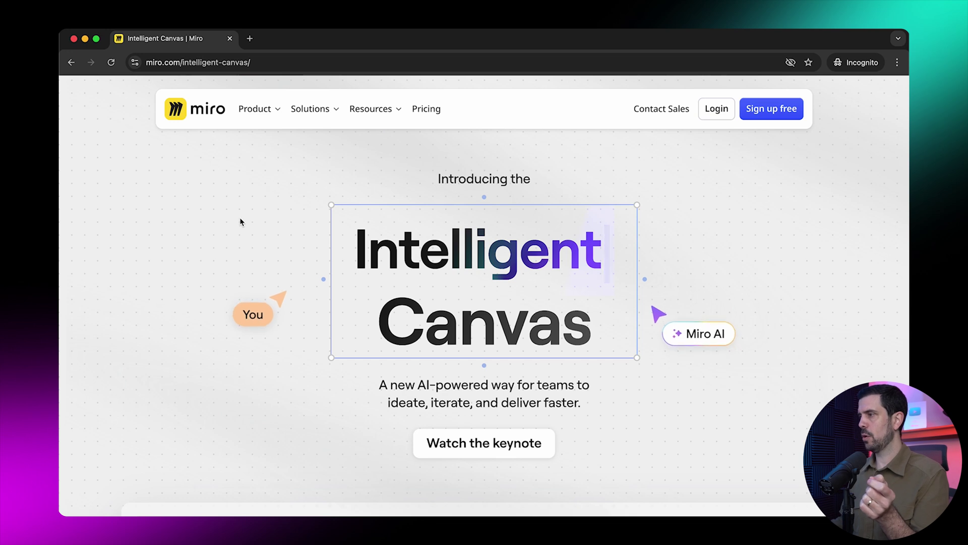
scroll(240, 222, down, 10)
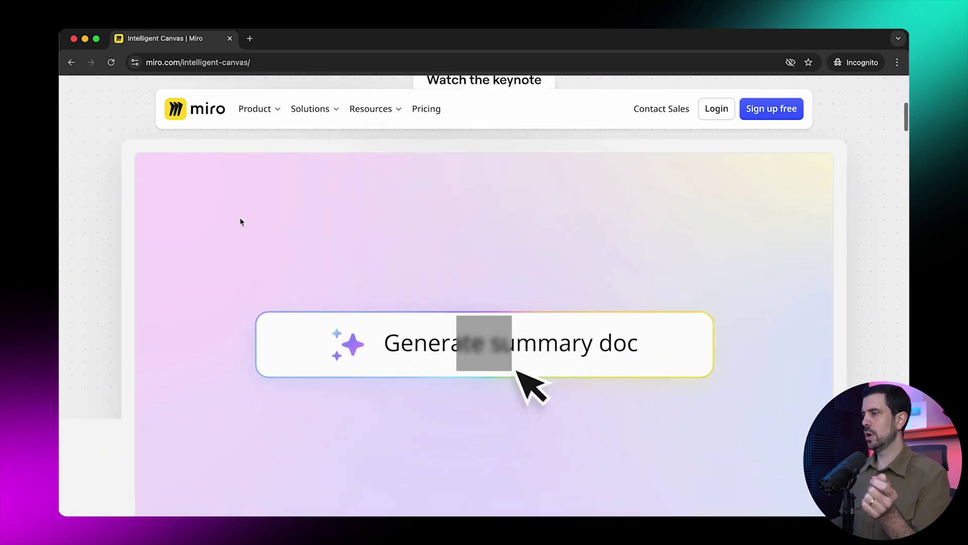
scroll(240, 222, up, 10)
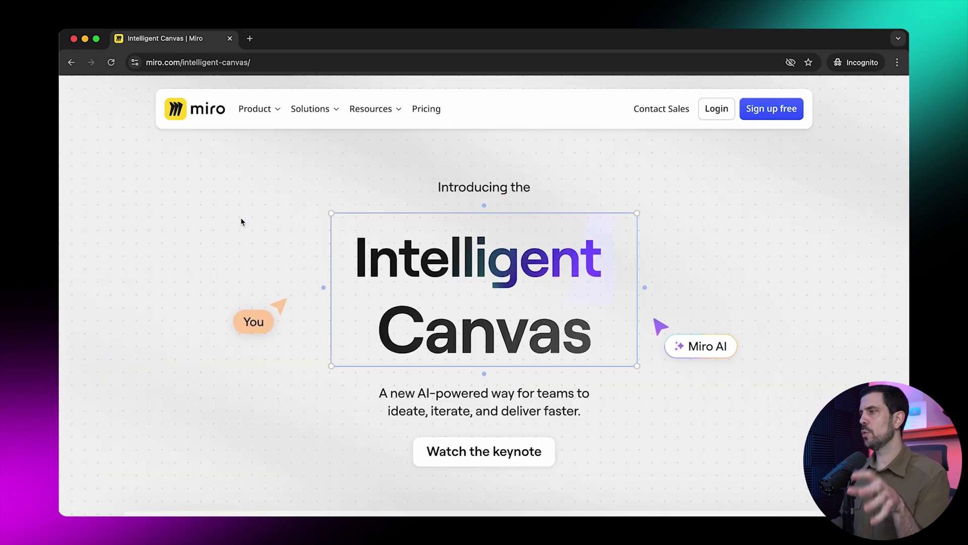
scroll(240, 221, down, 8)
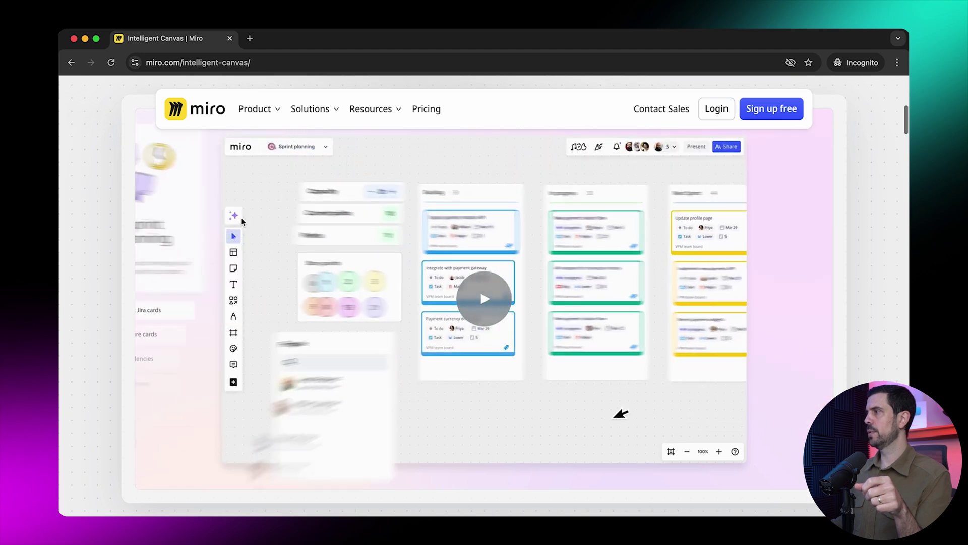
scroll(508, 356, down, 3)
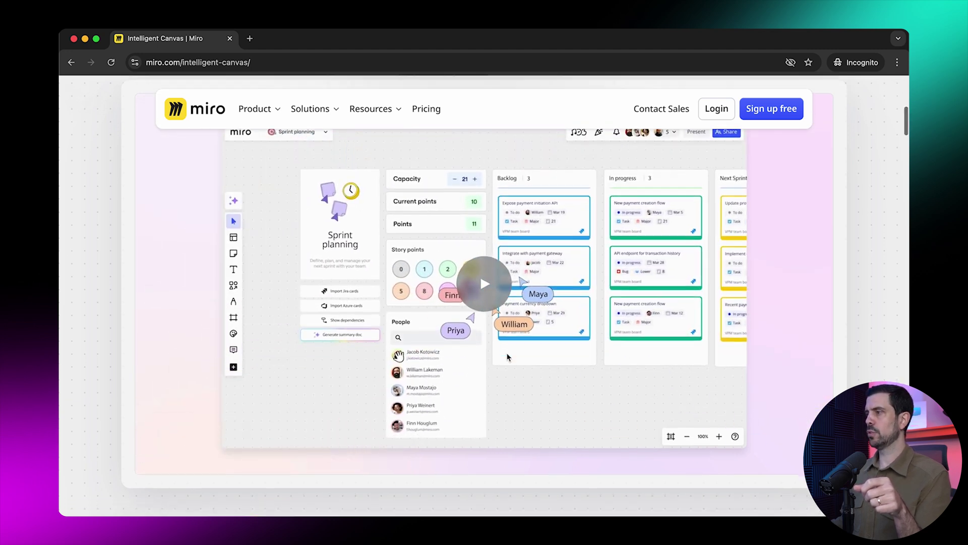
scroll(509, 356, down, 8)
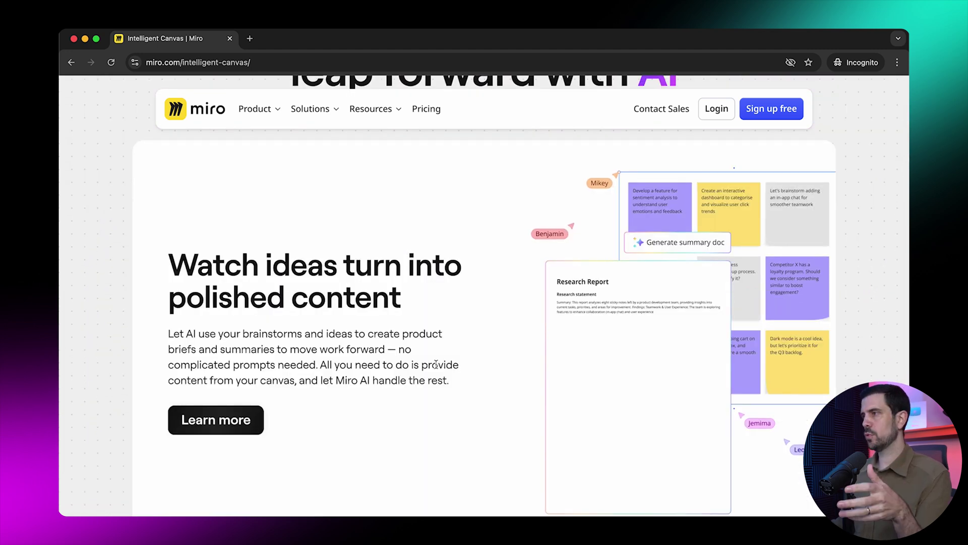
scroll(436, 364, down, 10)
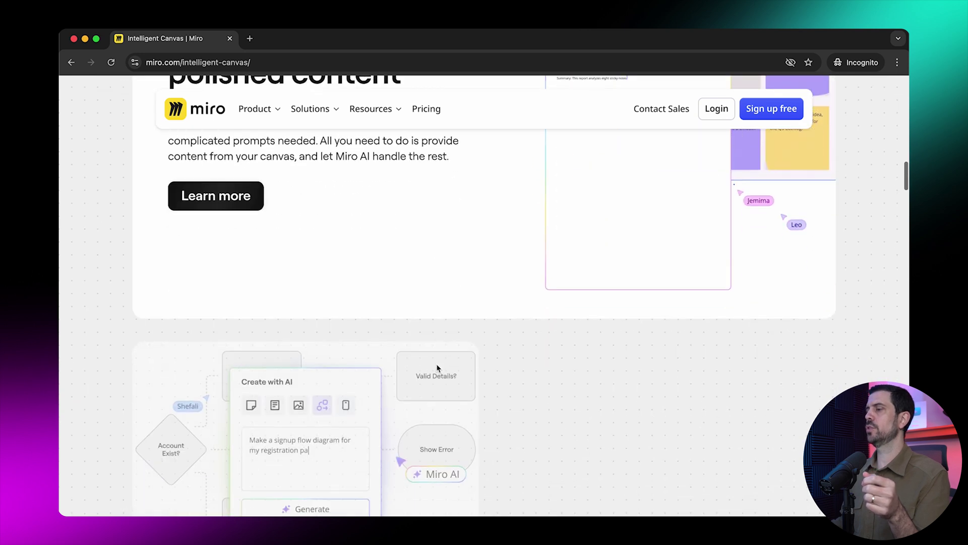
scroll(392, 334, down, 10)
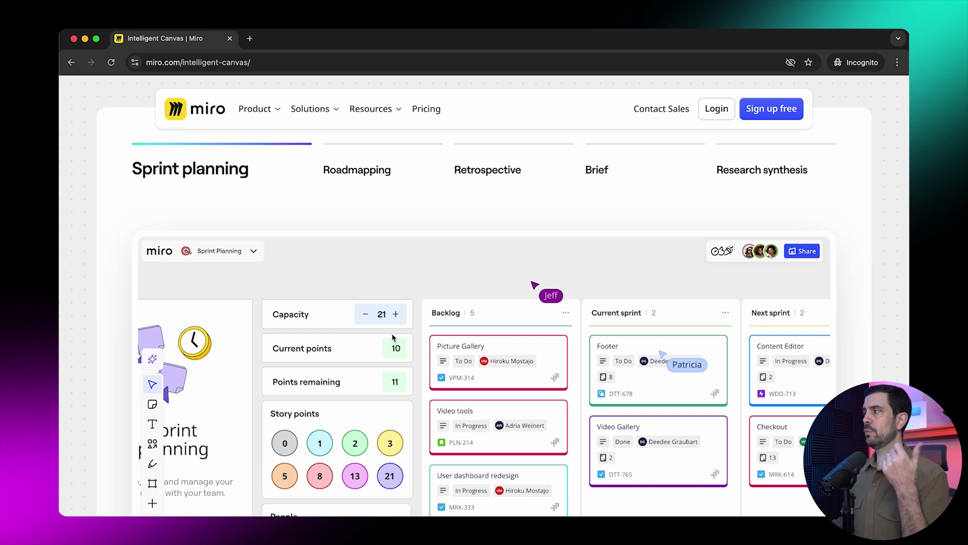
scroll(392, 334, down, 3)
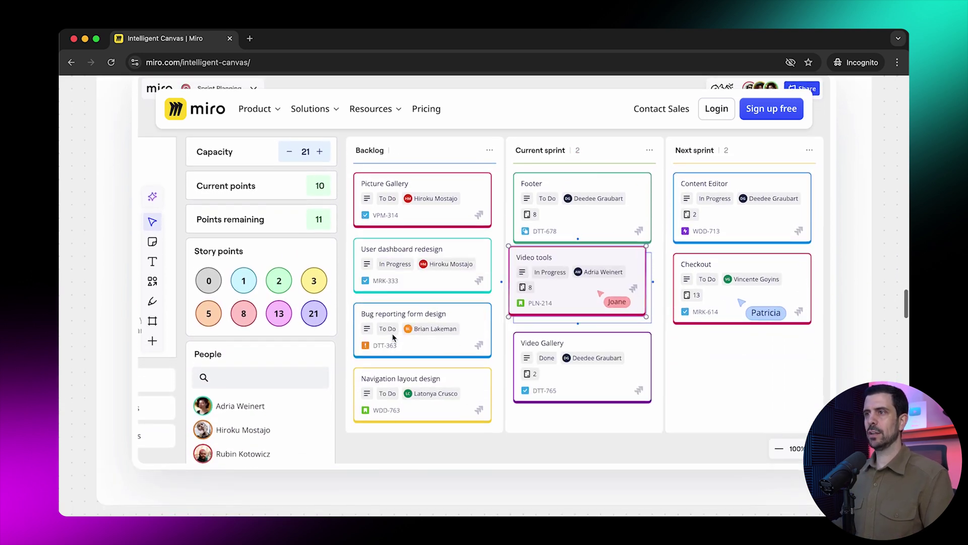
scroll(392, 335, up, 2)
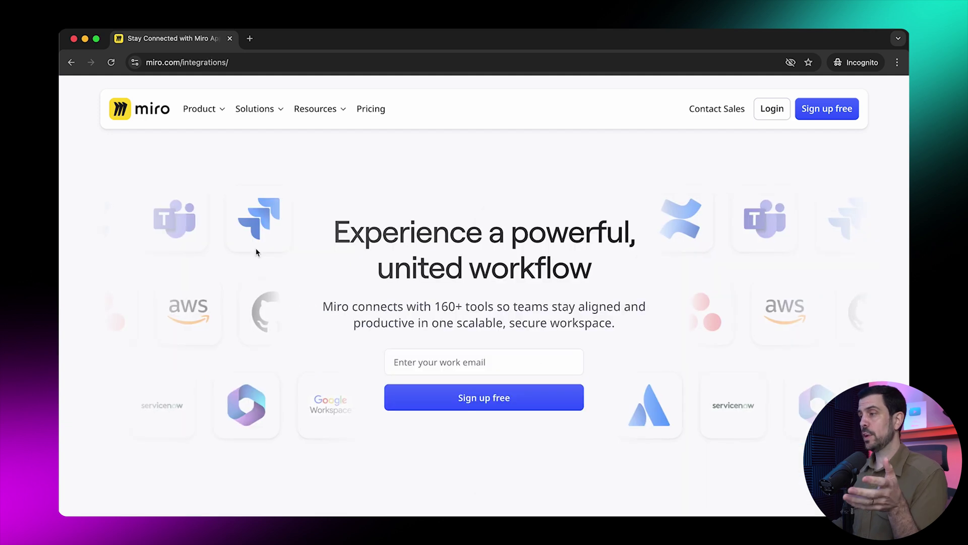
Scroll down through the integrations page about connecting with 160+ tools
scroll(256, 252, down, 15)
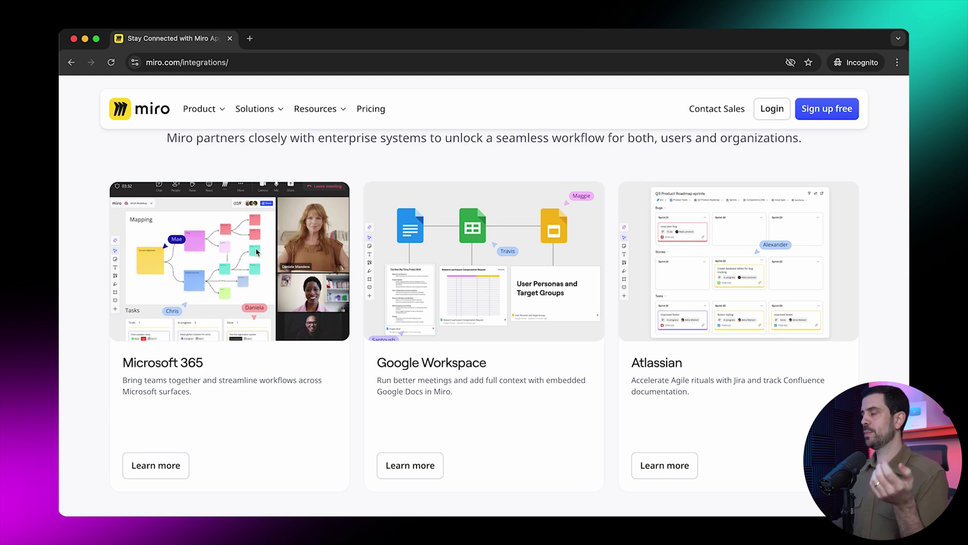
scroll(256, 252, down, 15)
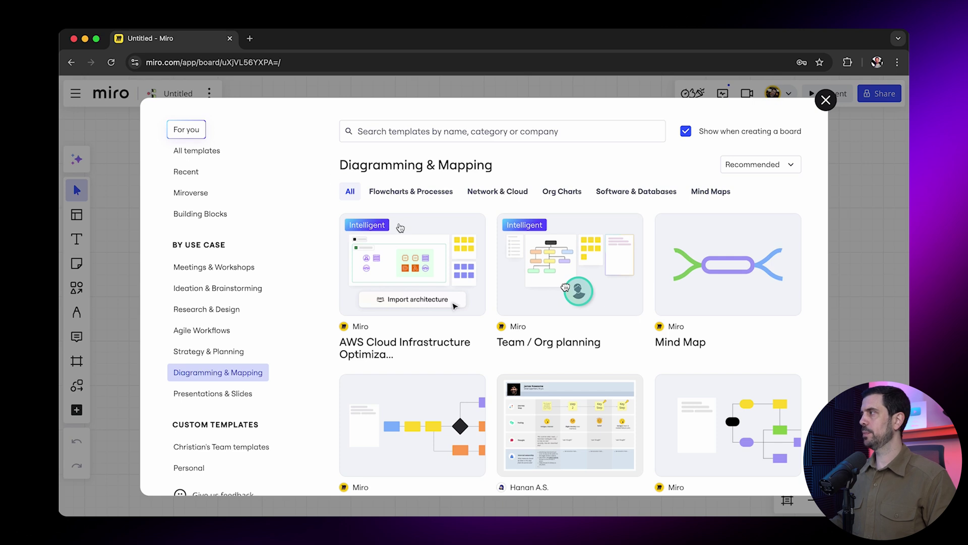
Close the template gallery to reveal the empty Untitled board canvas
key(Escape)
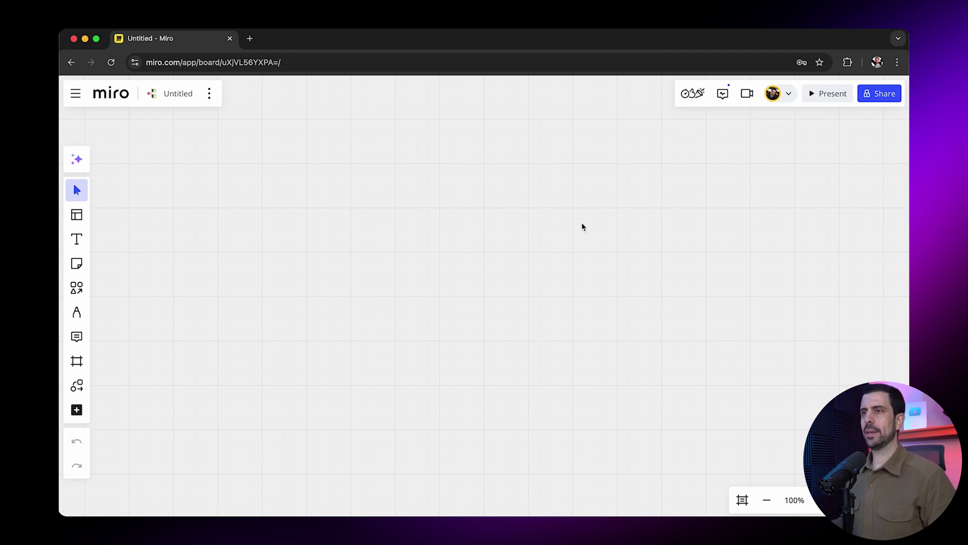
Set Miro AI to a Mind Map diagram and replace the sample prompt with the resume web-app prompt
click(76, 159)
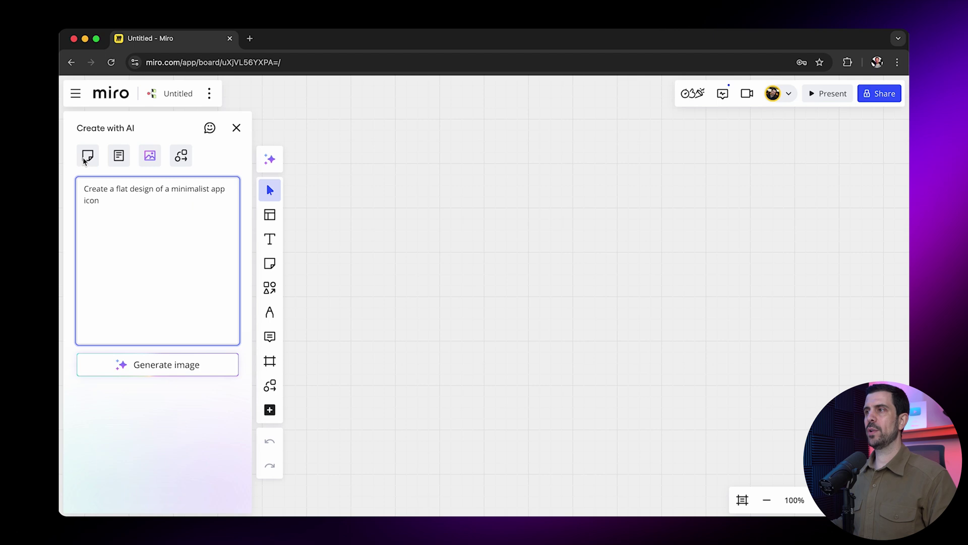
click(88, 156)
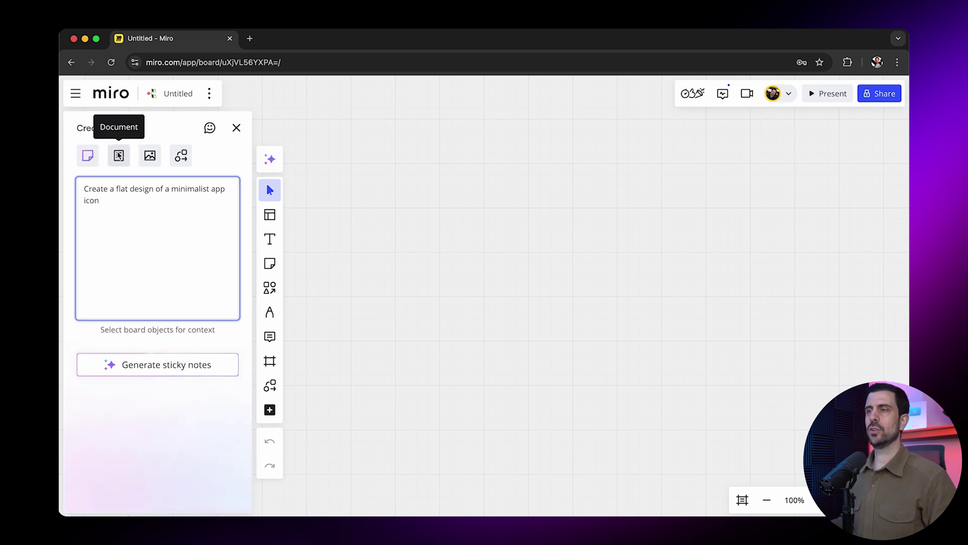
click(187, 159)
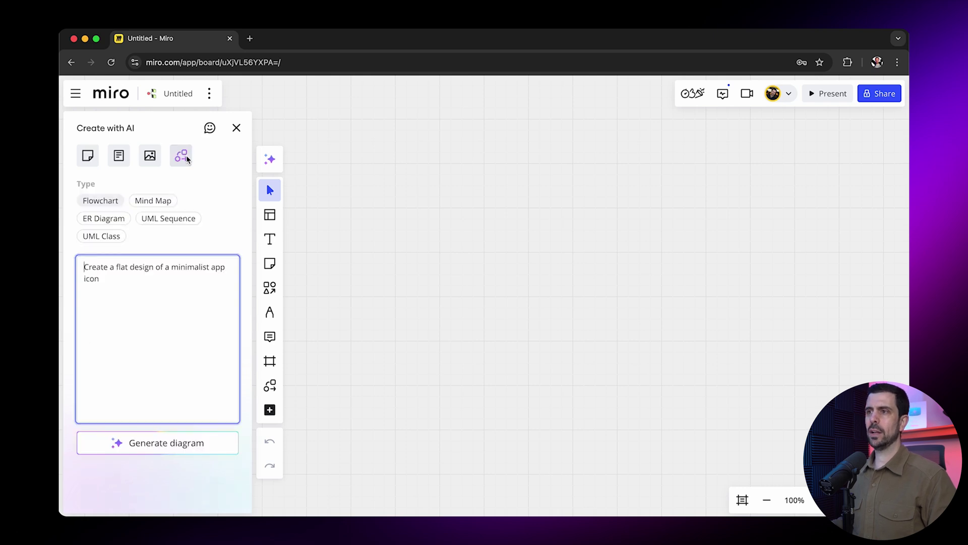
click(155, 203)
drag(119, 280, 70, 266)
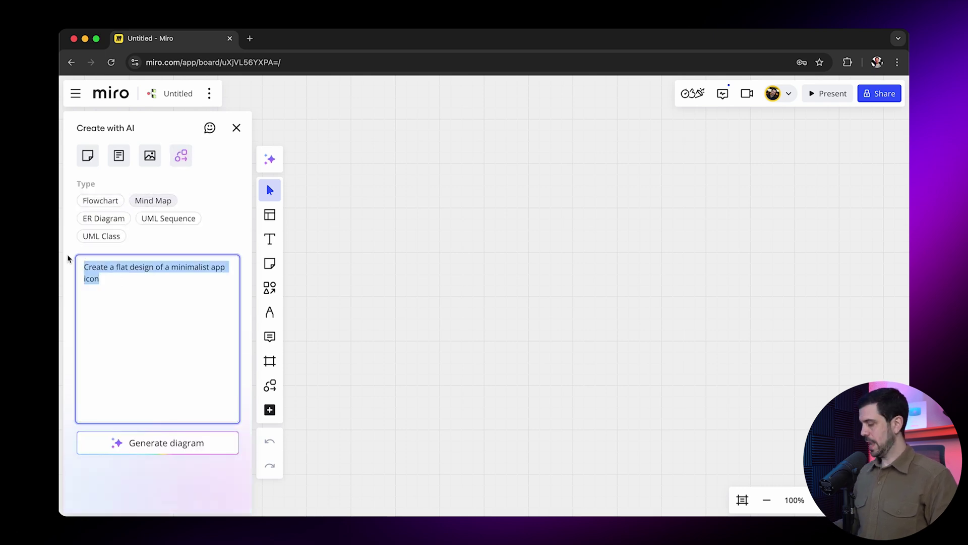
key(BackSpace)
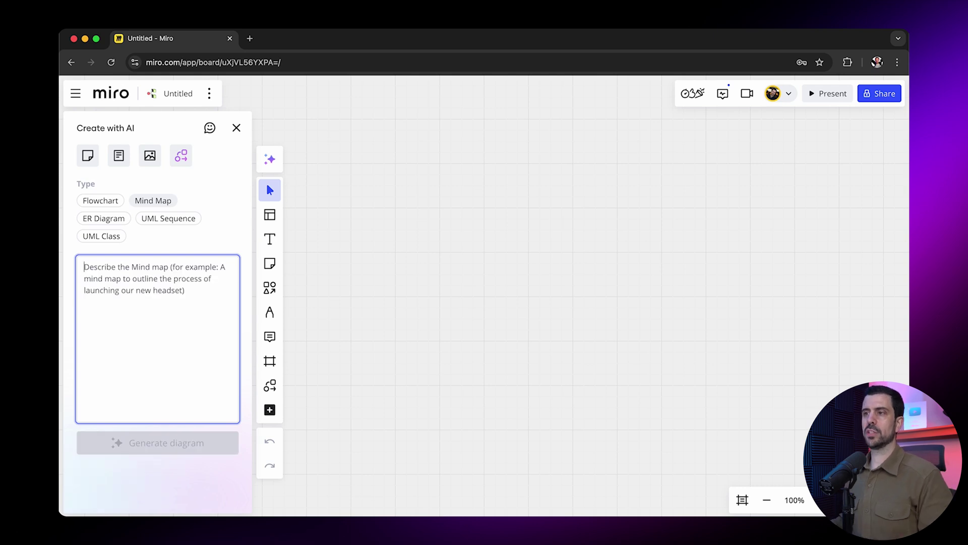
text(Please create a mind map for a web-app that allows job seekers to upload their resume, share the link to a LinkedIn job post and have AI generate a resume optimized to that job description.)
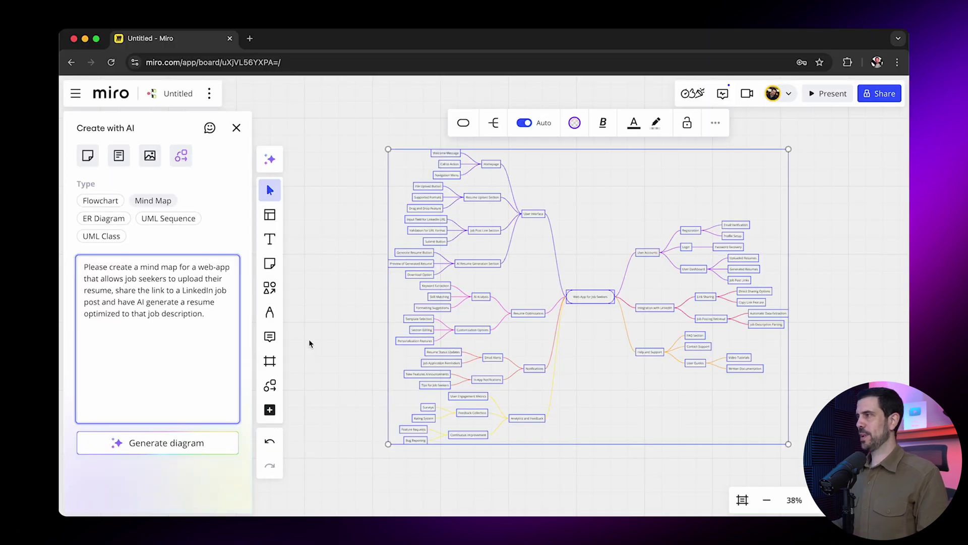
Review the Web-App for Job Seekers mind map branches and zoom to fit it
scroll(353, 263, up, 5)
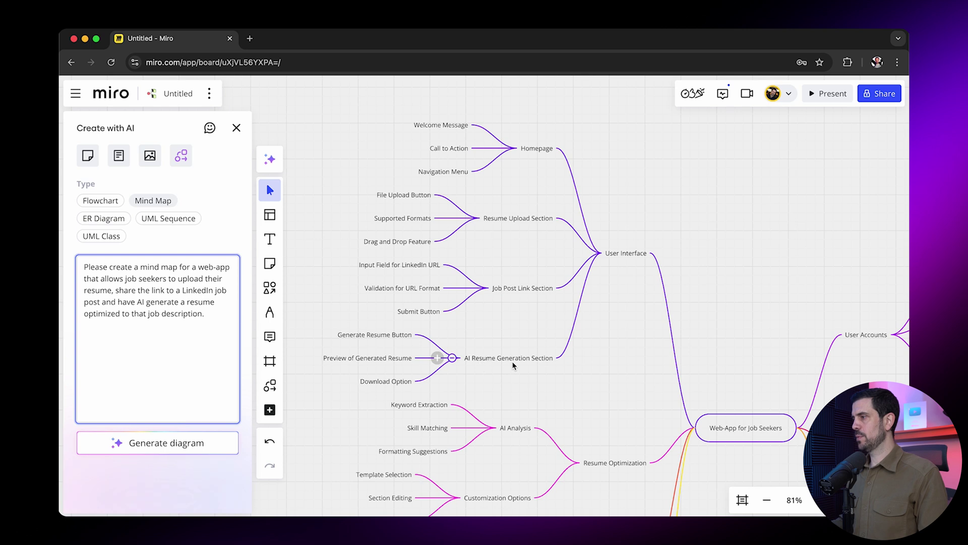
scroll(590, 281, down, 8)
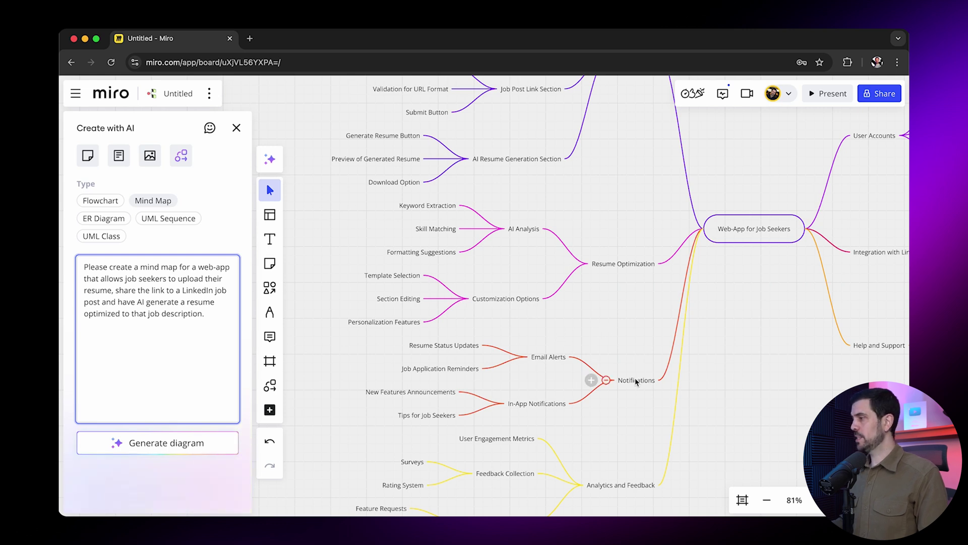
scroll(644, 404, down, 5)
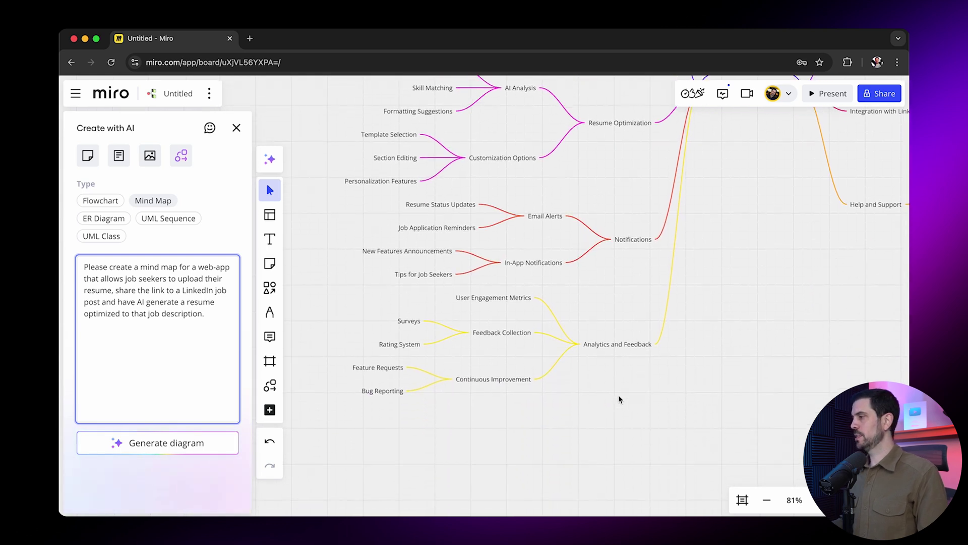
scroll(642, 320, up, 5)
scroll(642, 320, right, 7)
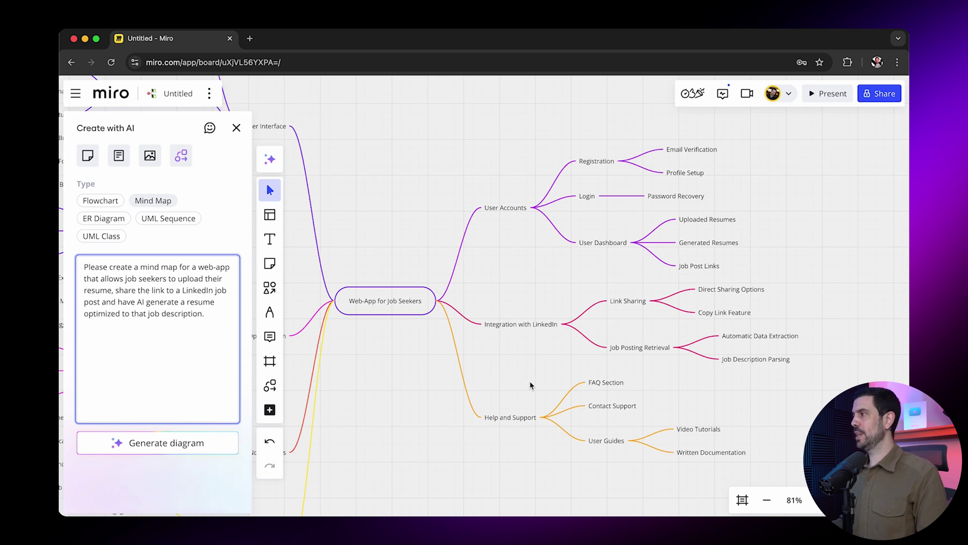
key(shift+1)
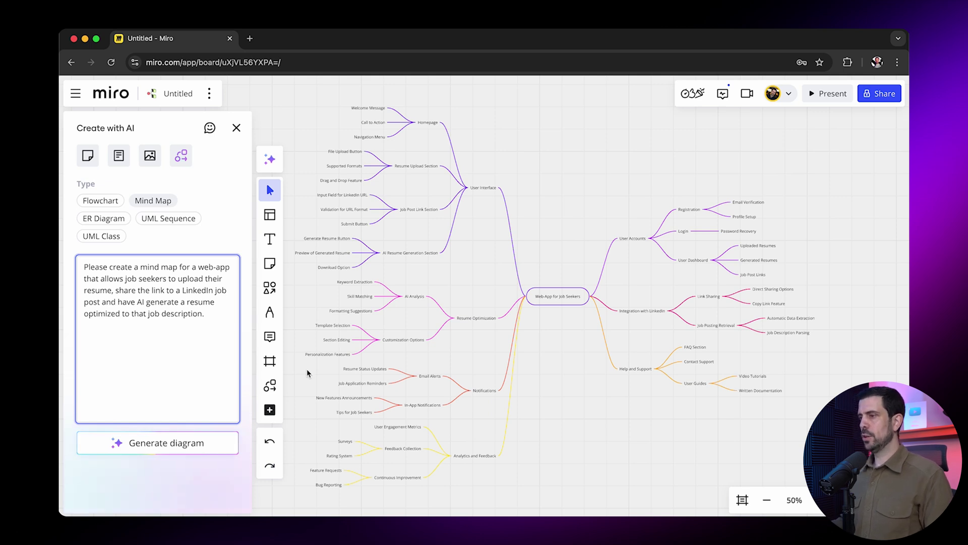
Delete the Notifications, Analytics and Feedback, and Customization Options branches
drag(308, 367, 559, 506)
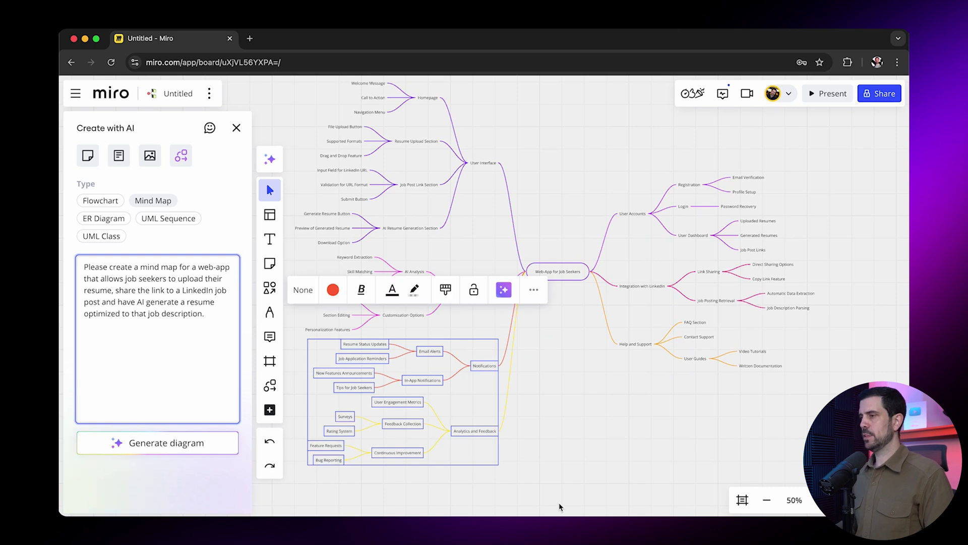
key(Delete)
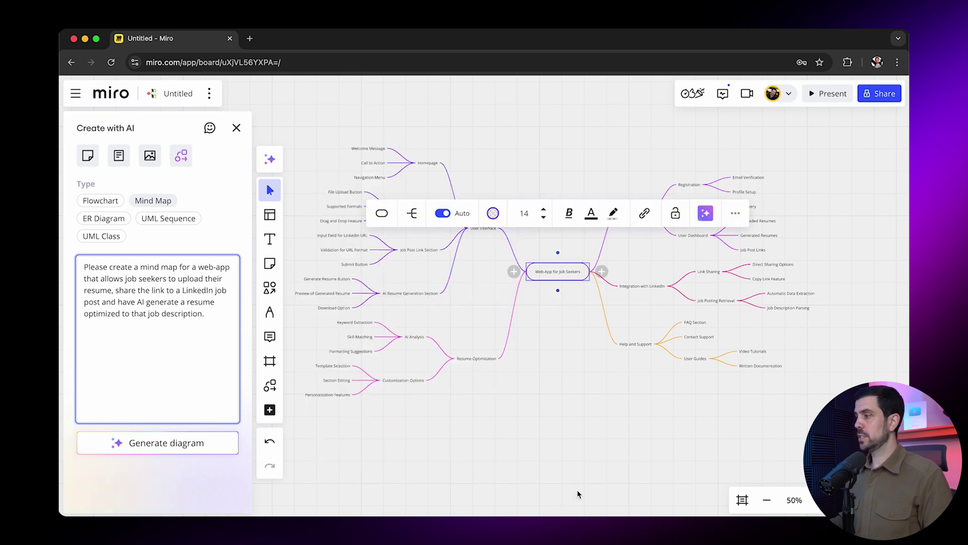
click(519, 447)
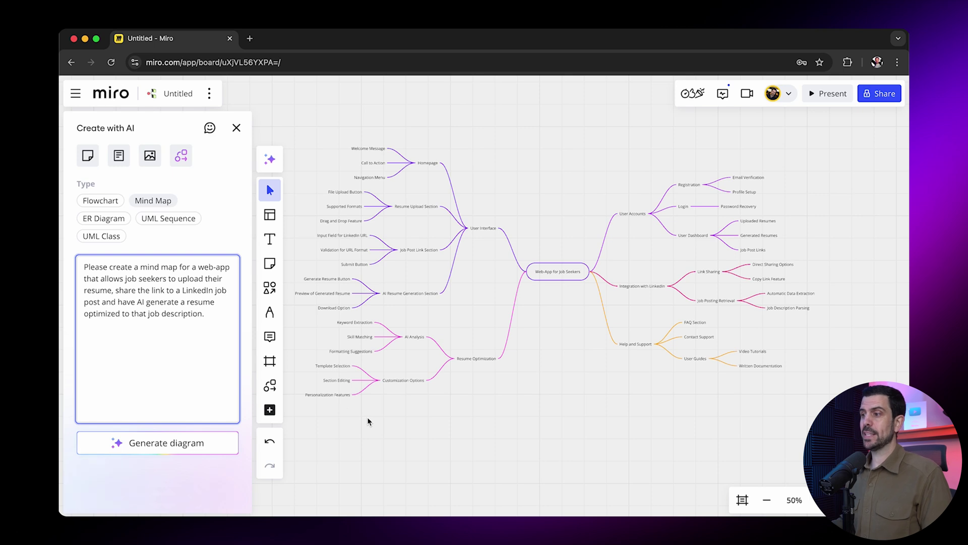
drag(306, 359, 445, 408)
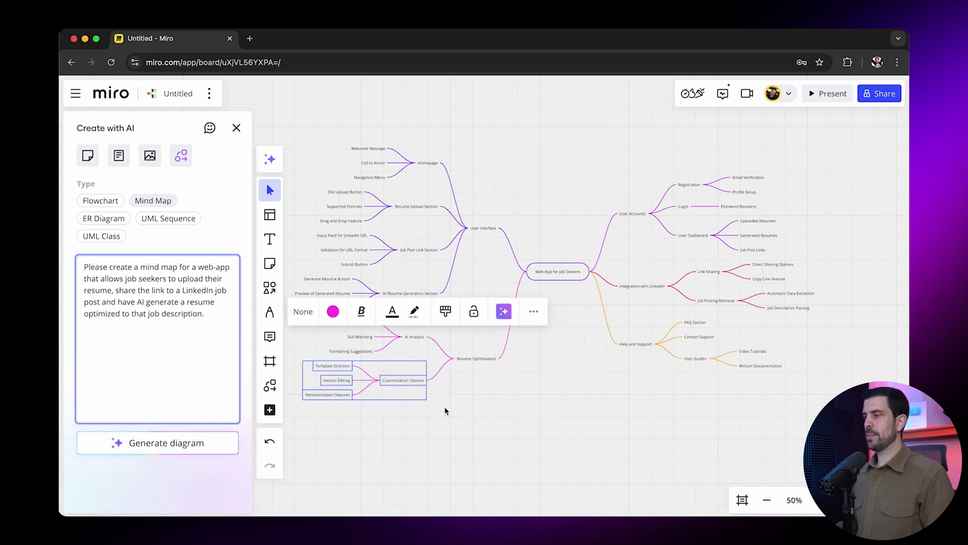
key(Delete)
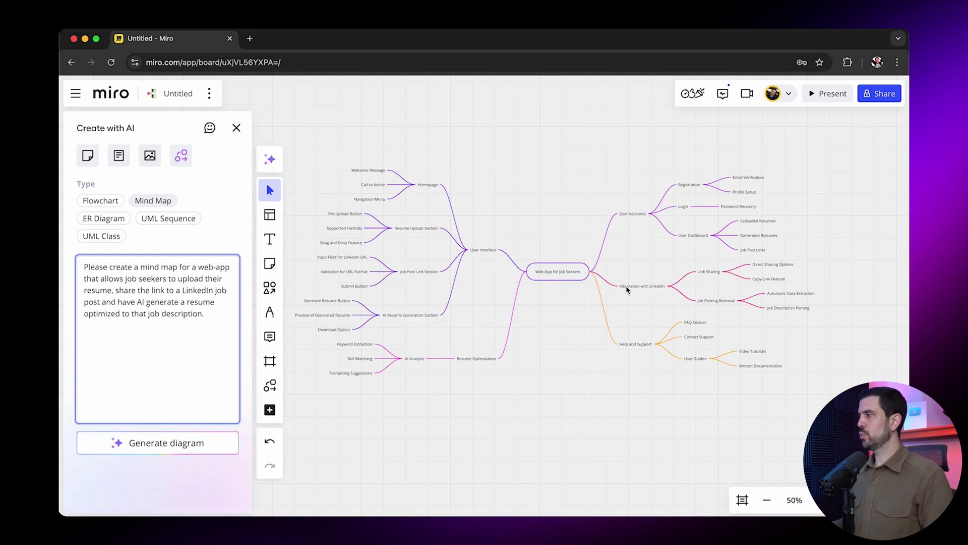
Delete the Integration with LinkedIn and Help and Support branches
drag(605, 267, 821, 386)
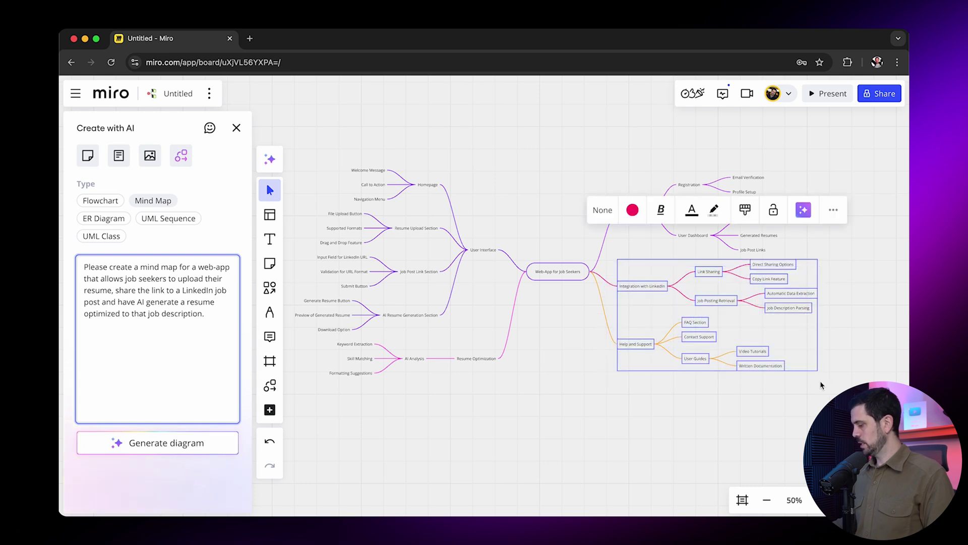
key(Delete)
scroll(587, 366, up, 3)
scroll(586, 367, left, 5)
scroll(586, 367, up, 3)
scroll(586, 362, up, 5)
scroll(586, 362, left, 2)
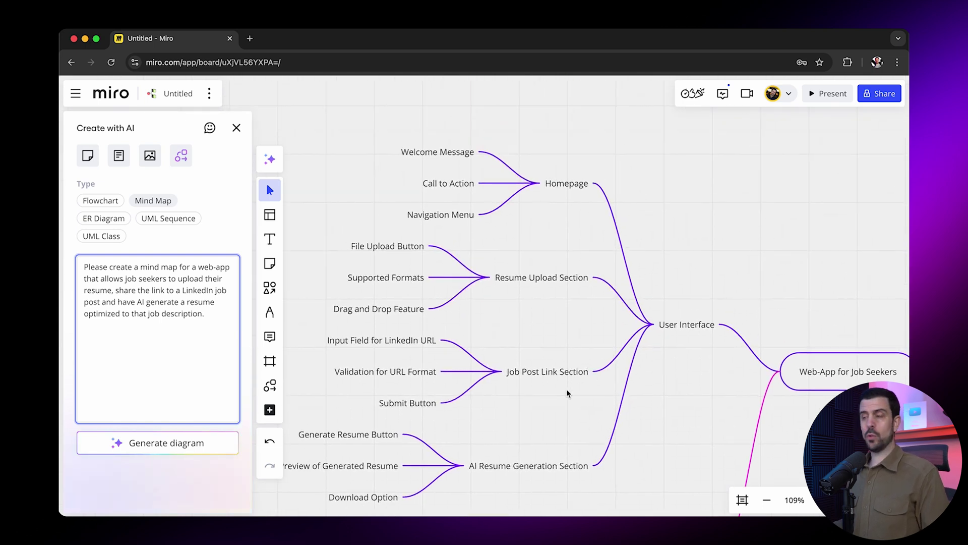
scroll(569, 419, down, 10)
scroll(568, 419, down, 2)
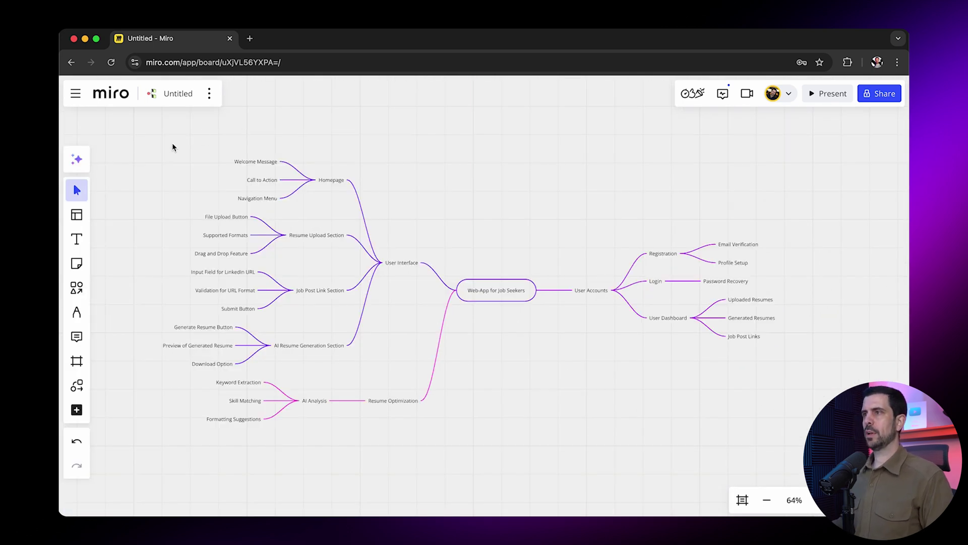
Generate a Product Brief document from the whole mind map and select its first paragraph
drag(157, 139, 828, 466)
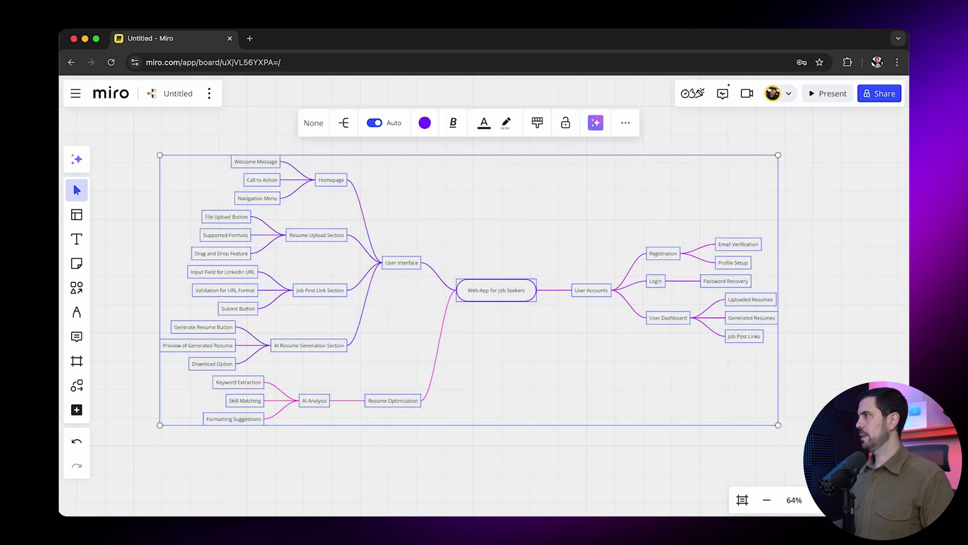
click(597, 126)
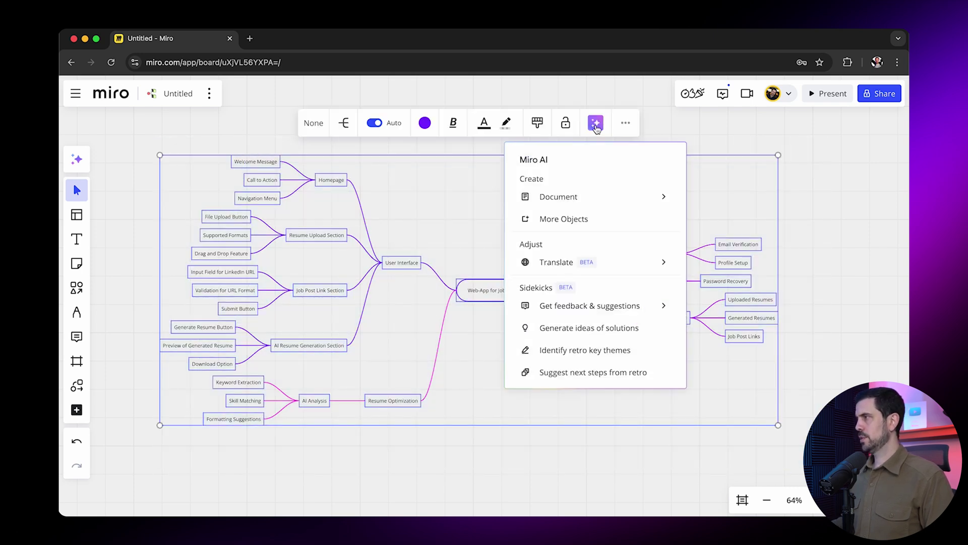
mouse_move(590, 200)
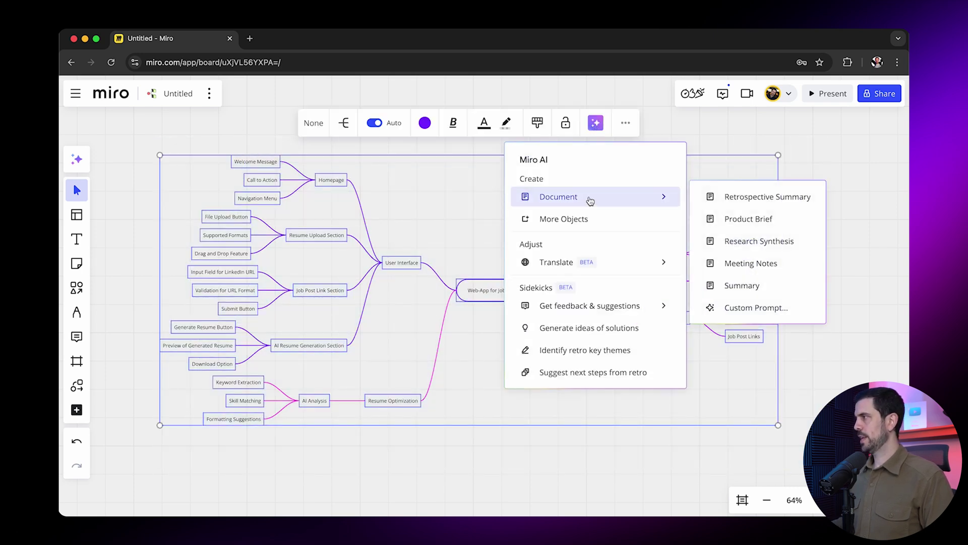
click(734, 220)
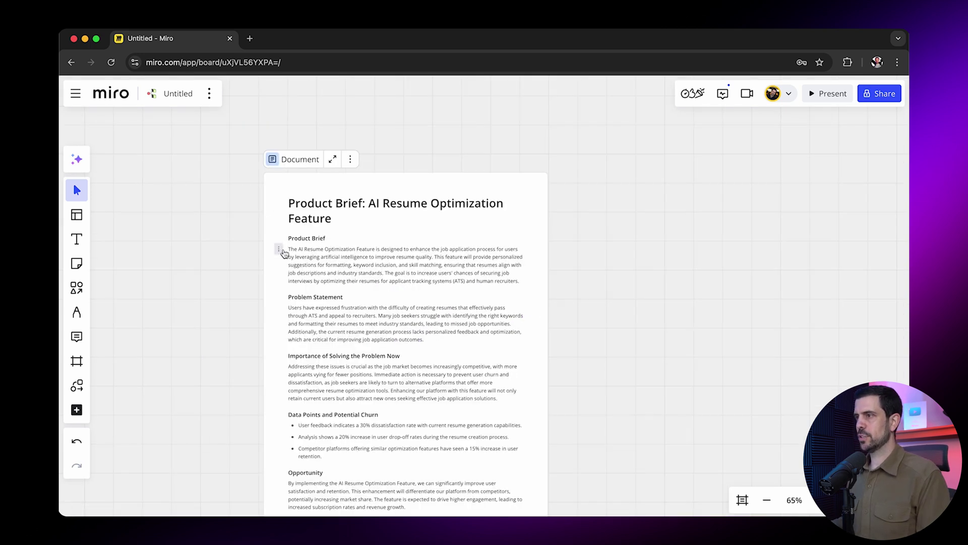
drag(289, 249, 381, 290)
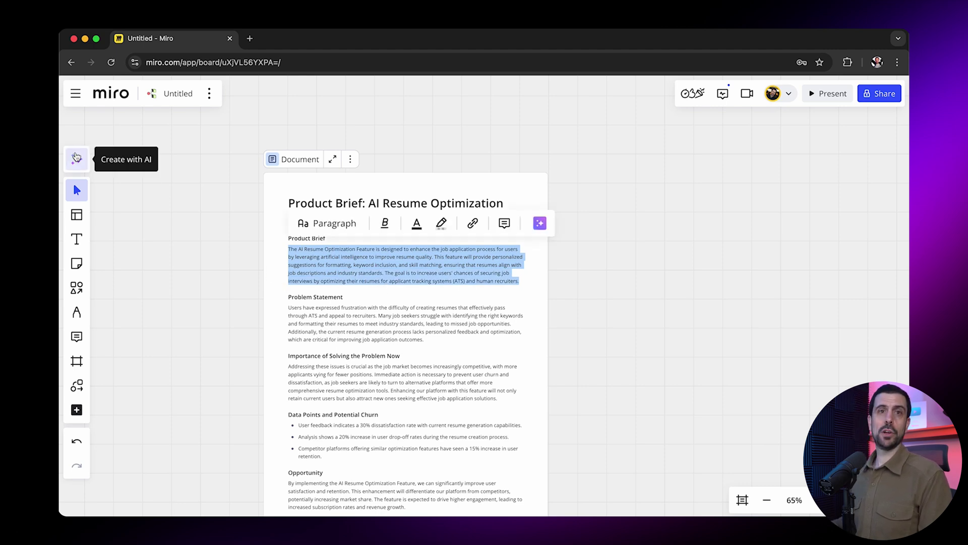
Generate the Upload Resume to Download Optimized Resume flowchart from the paragraph and scroll across it
click(76, 158)
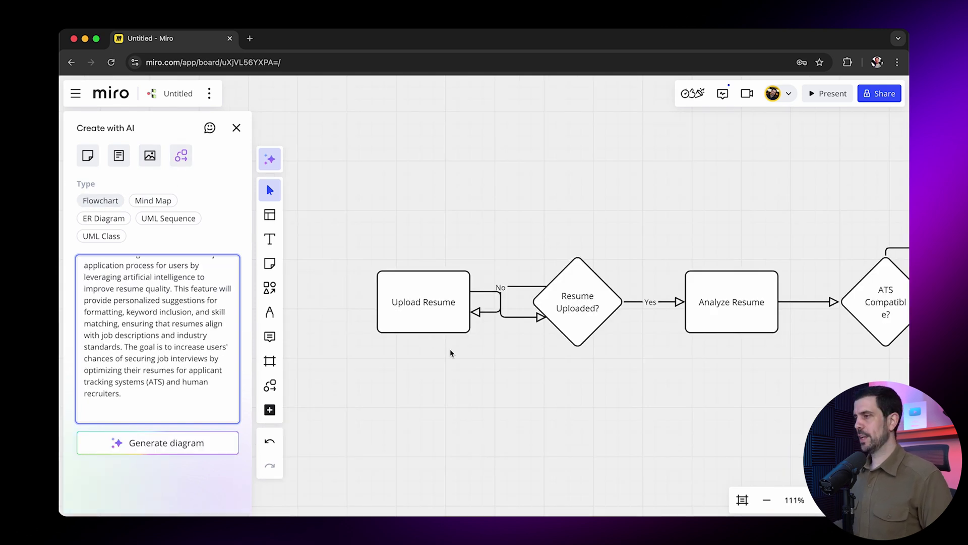
scroll(495, 358, right, 5)
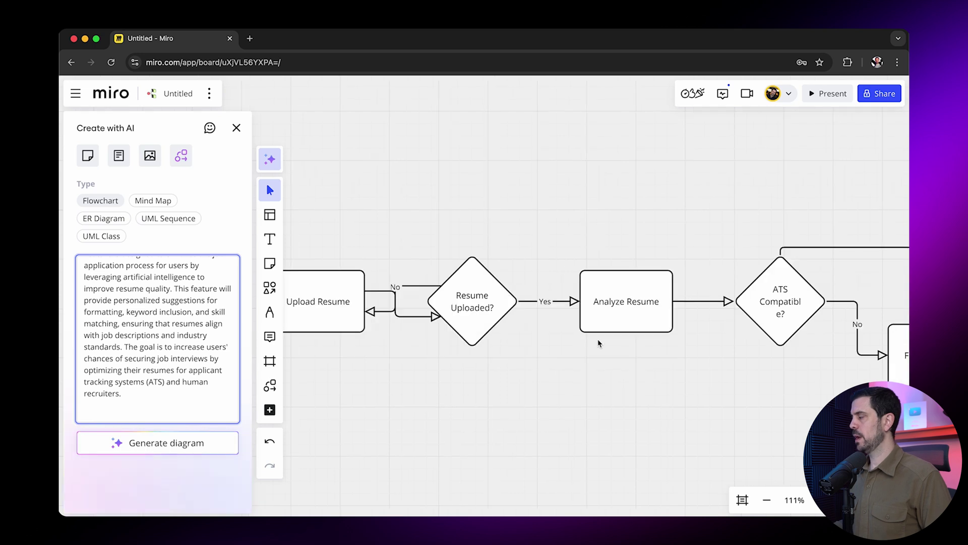
scroll(600, 344, right, 2)
scroll(587, 320, right, 20)
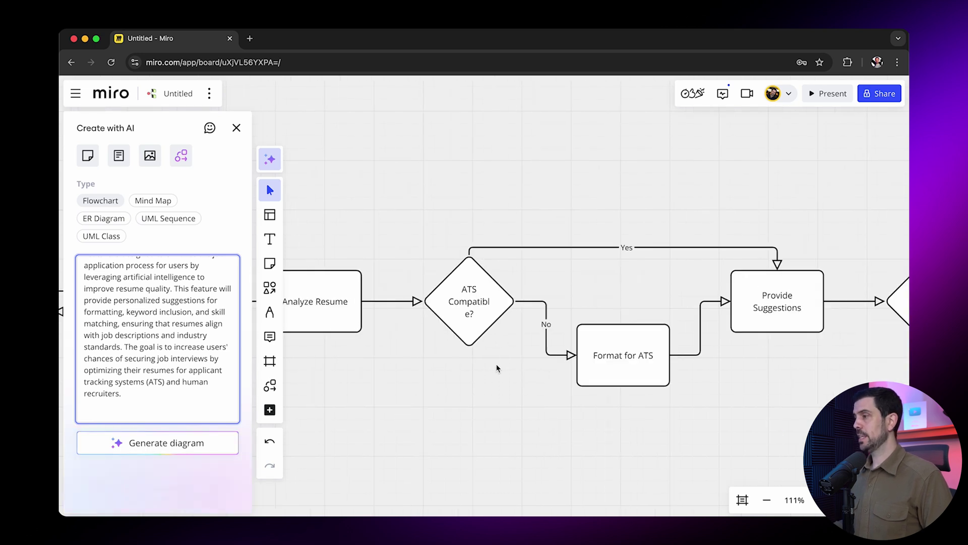
scroll(541, 374, right, 3)
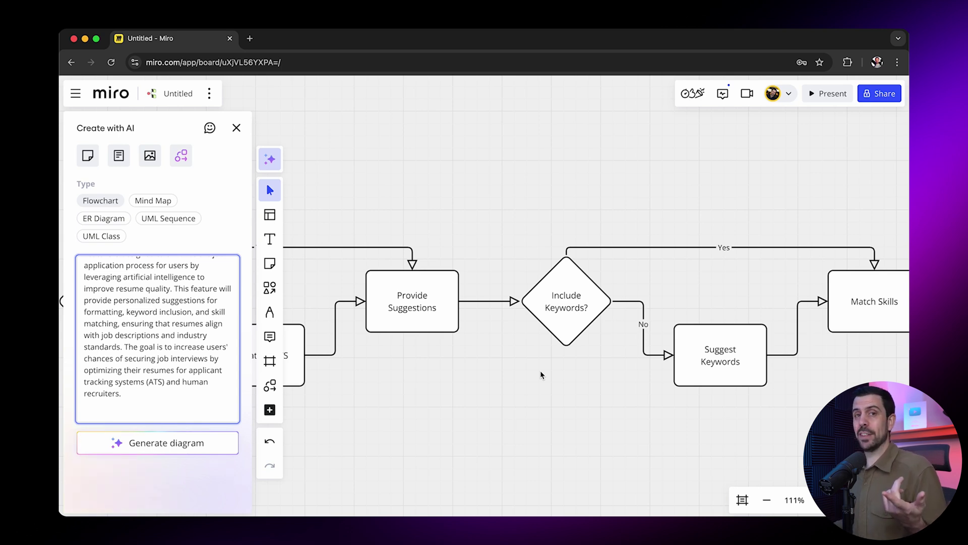
scroll(540, 374, right, 5)
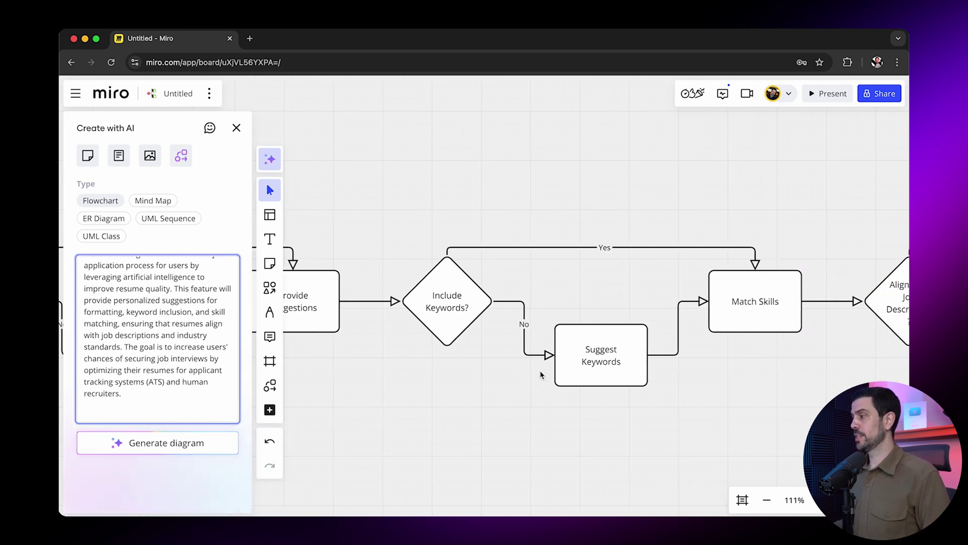
scroll(540, 374, right, 4)
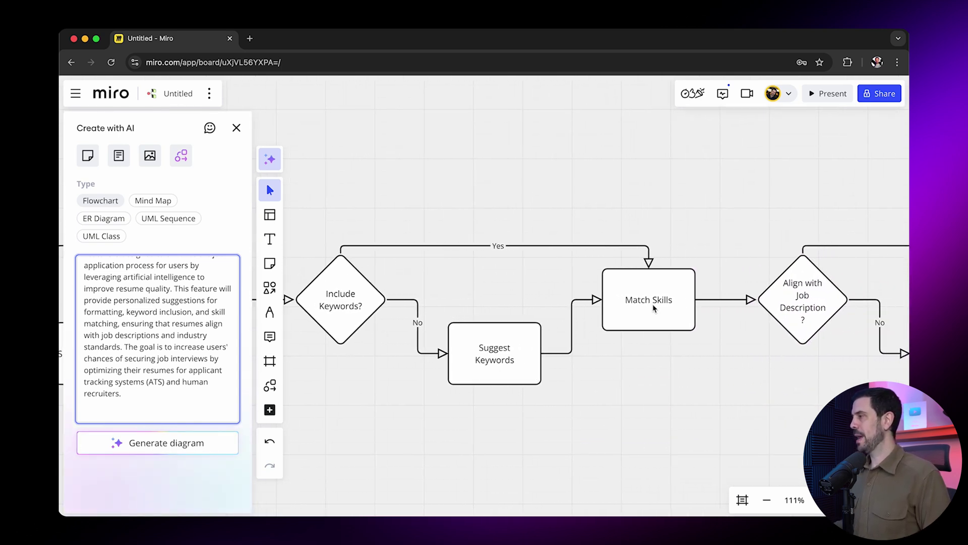
scroll(650, 353, right, 15)
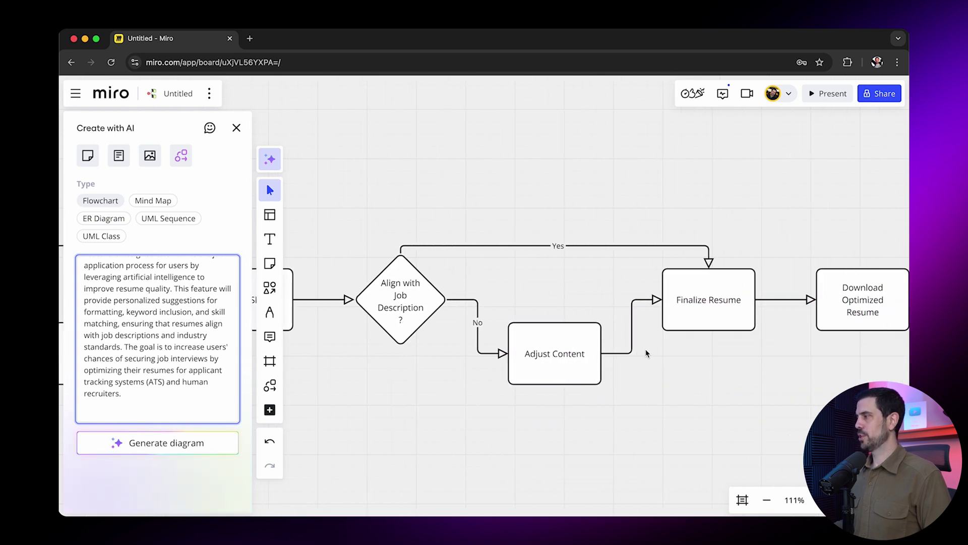
scroll(647, 353, right, 2)
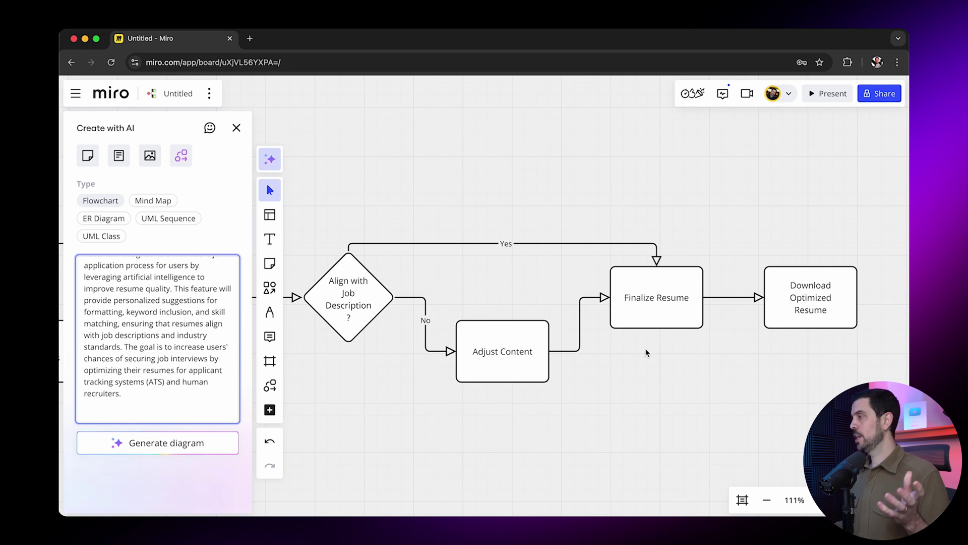
scroll(647, 353, right, 1)
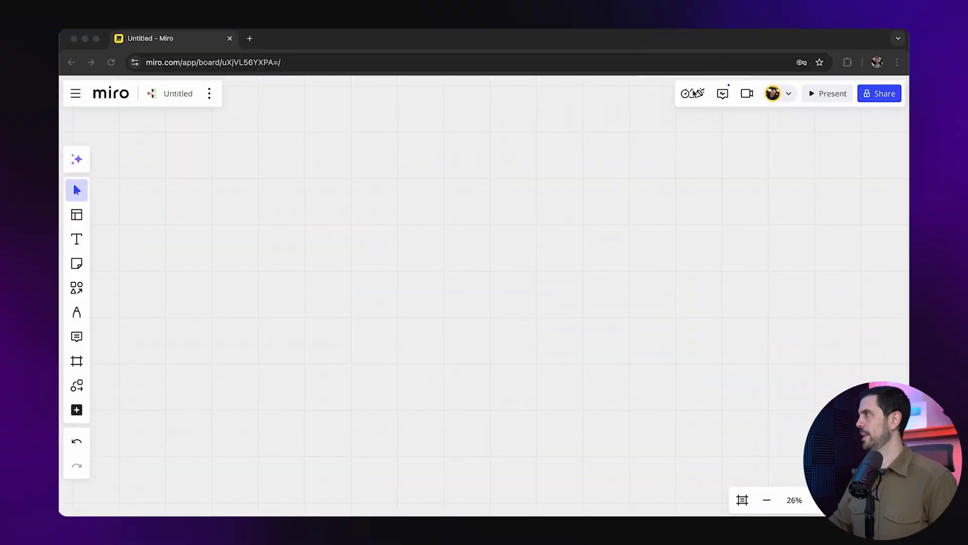
Start a 5-minute timer and paste the database structure prompt for the ER diagram
click(693, 93)
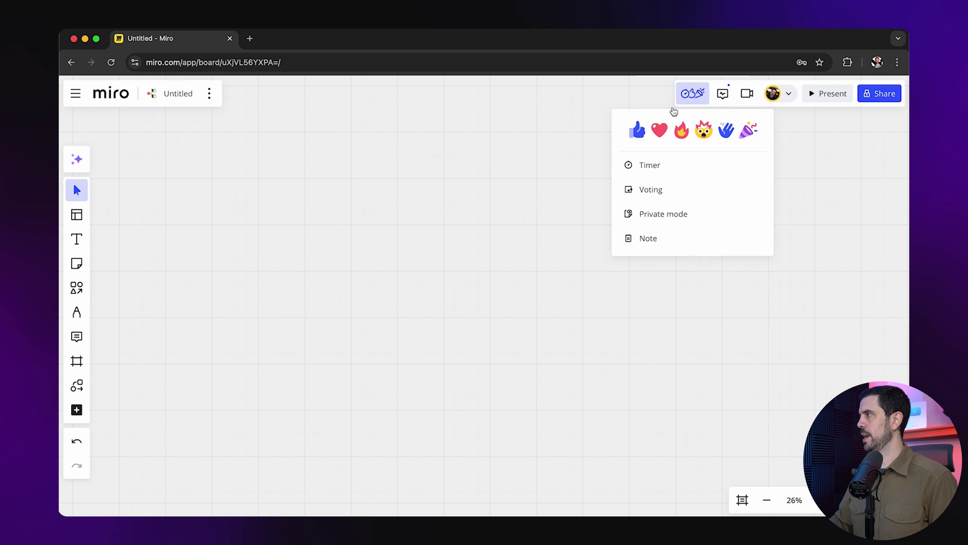
click(656, 170)
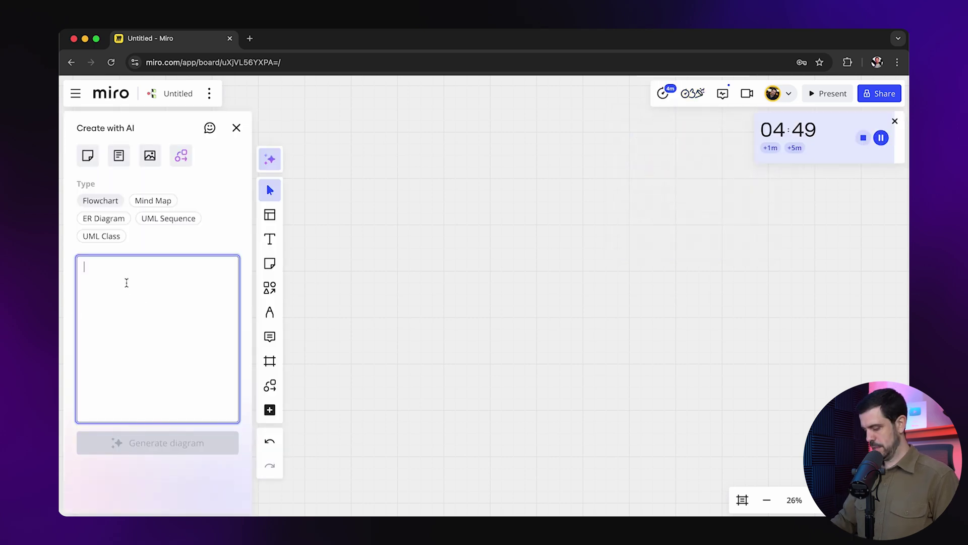
text(Please create the database structure for a web app that allows job seekers to upload their resume and the link to a LinkedIn job description and the app will create a downloadable resume optimized to that job description using AI.)
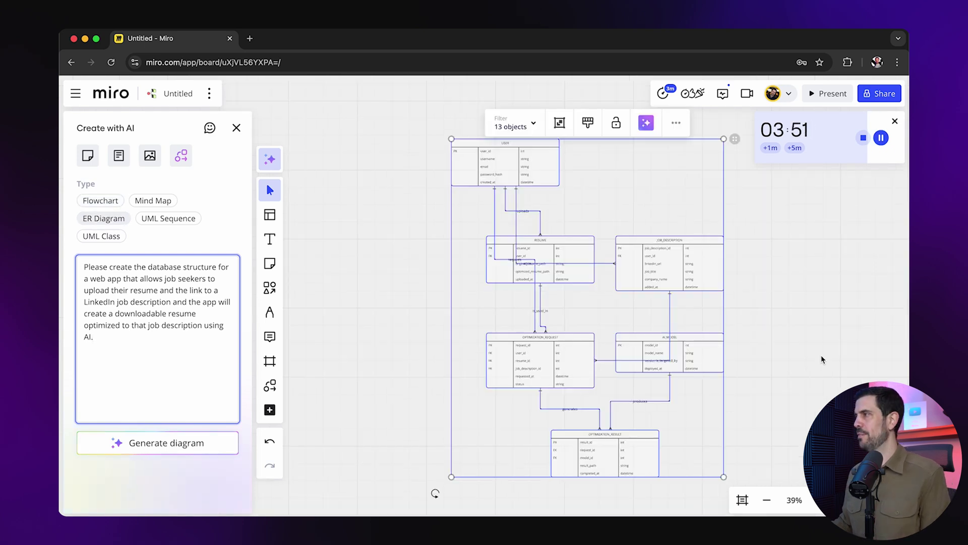
Pan around the generated ER diagram tables and select the diagram
scroll(822, 359, up, 5)
scroll(822, 360, up, 6)
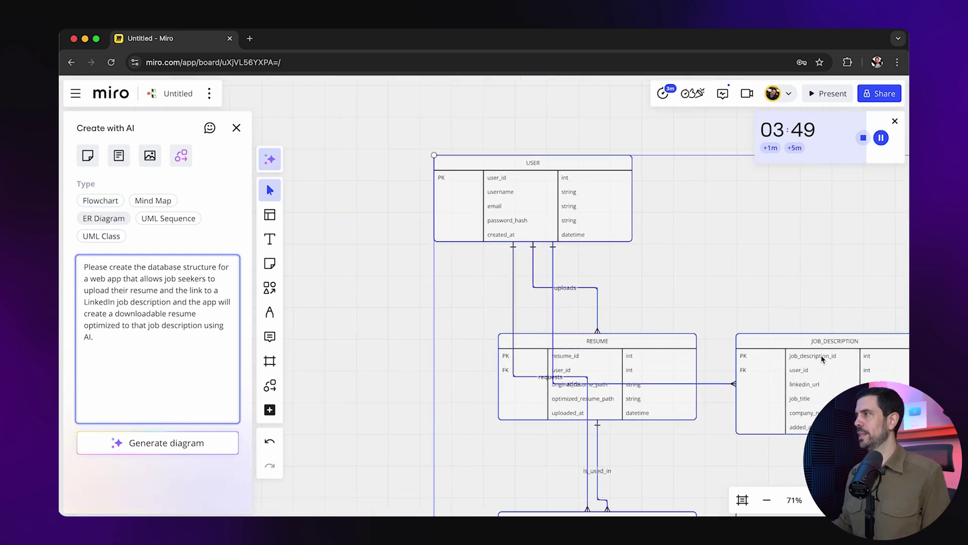
scroll(822, 359, right, 2)
scroll(822, 359, up, 1)
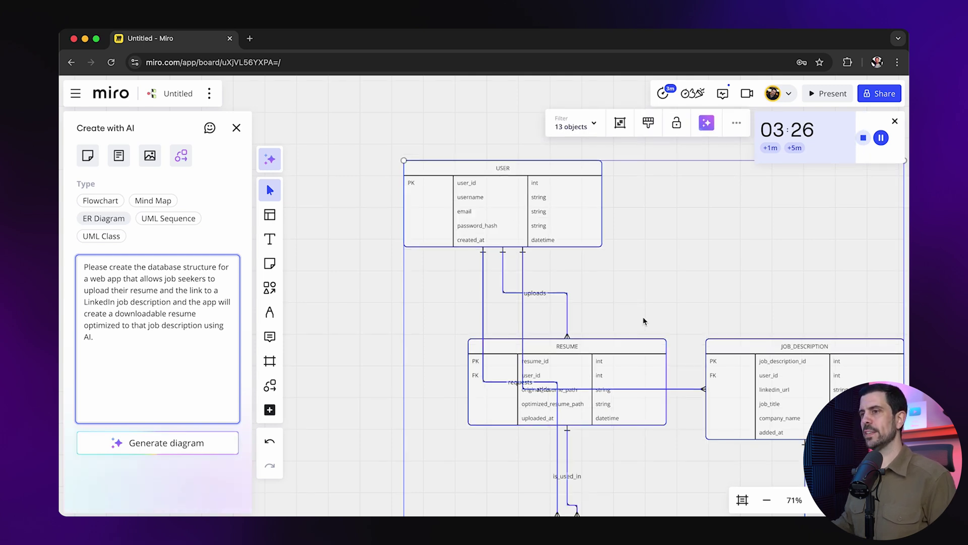
scroll(643, 316, down, 4)
scroll(643, 317, right, 4)
scroll(643, 317, down, 1)
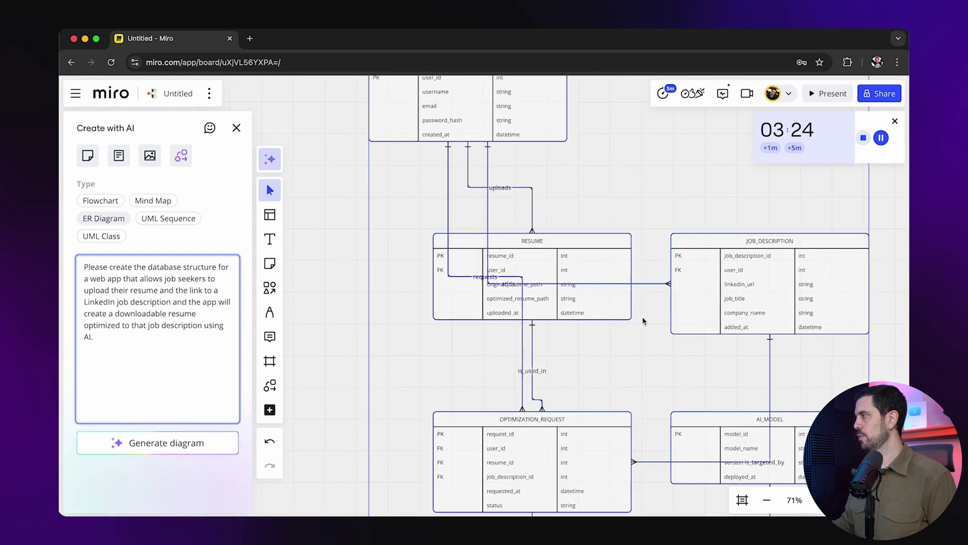
scroll(641, 317, right, 1)
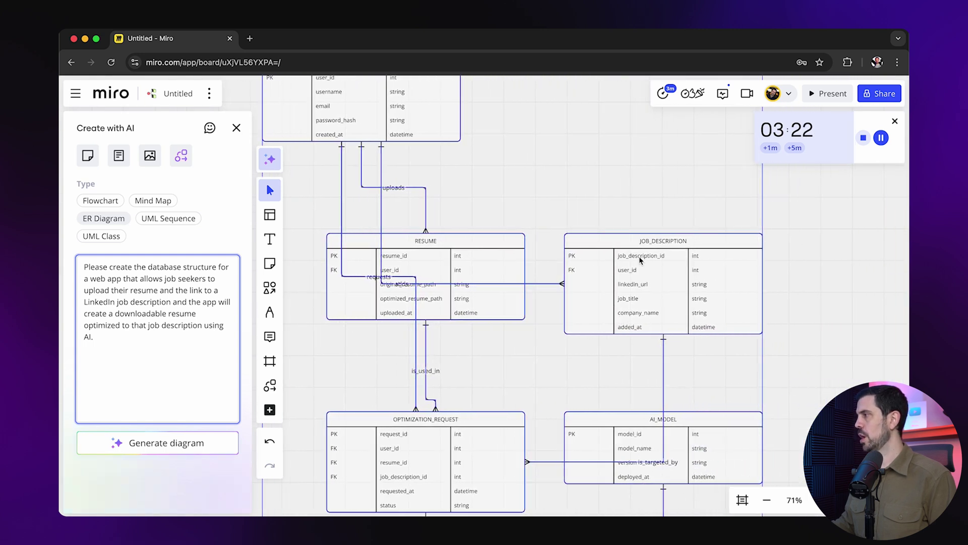
click(655, 240)
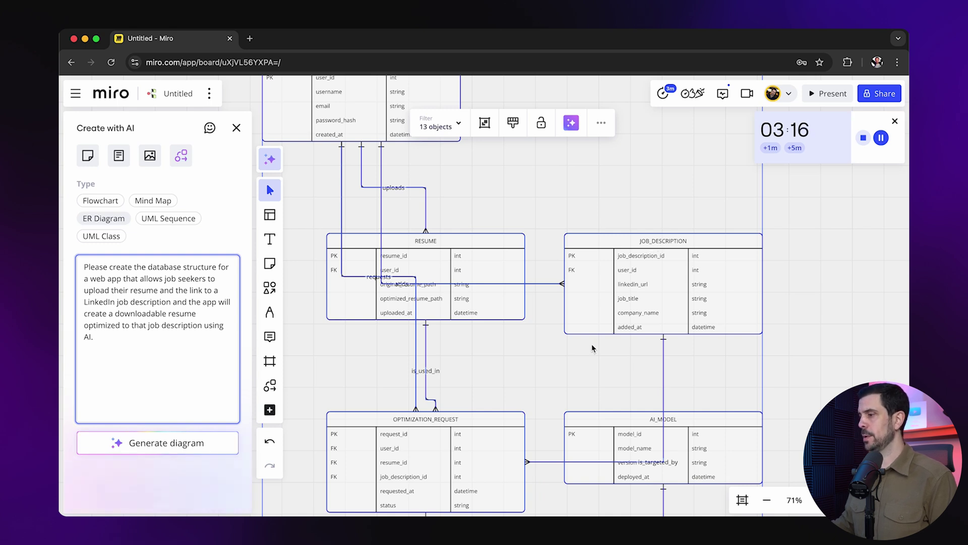
Zoom out to 37% and marquee-select all 13 objects of the ER diagram
scroll(594, 348, down, 5)
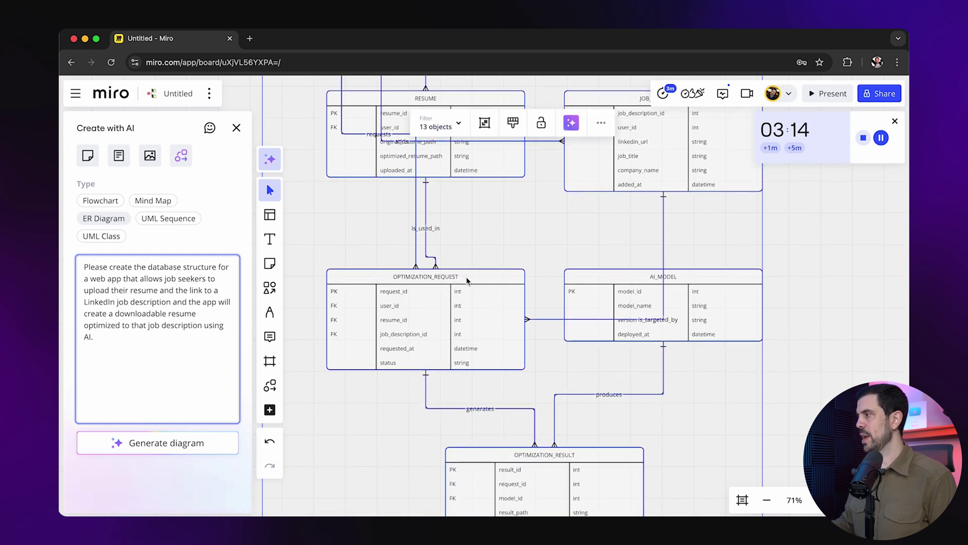
scroll(656, 277, down, 3)
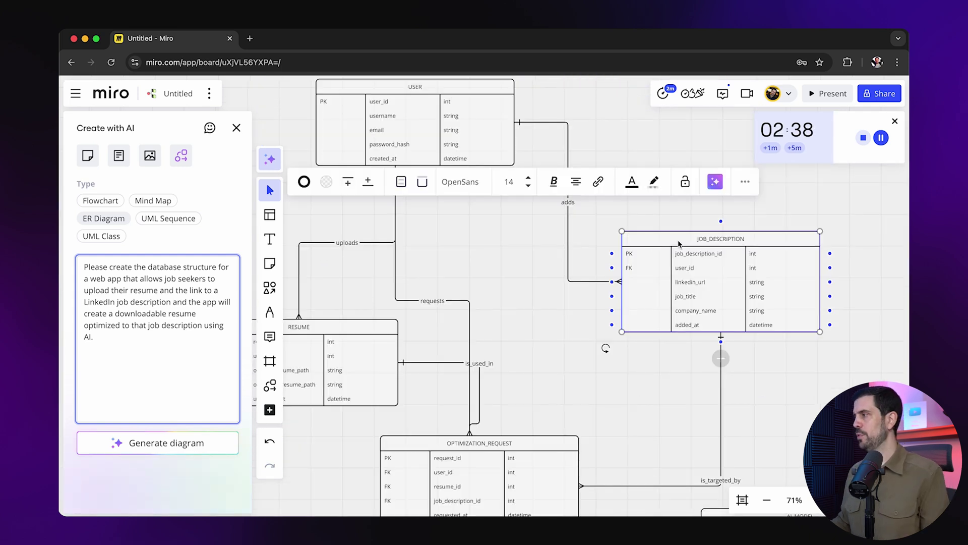
click(522, 288)
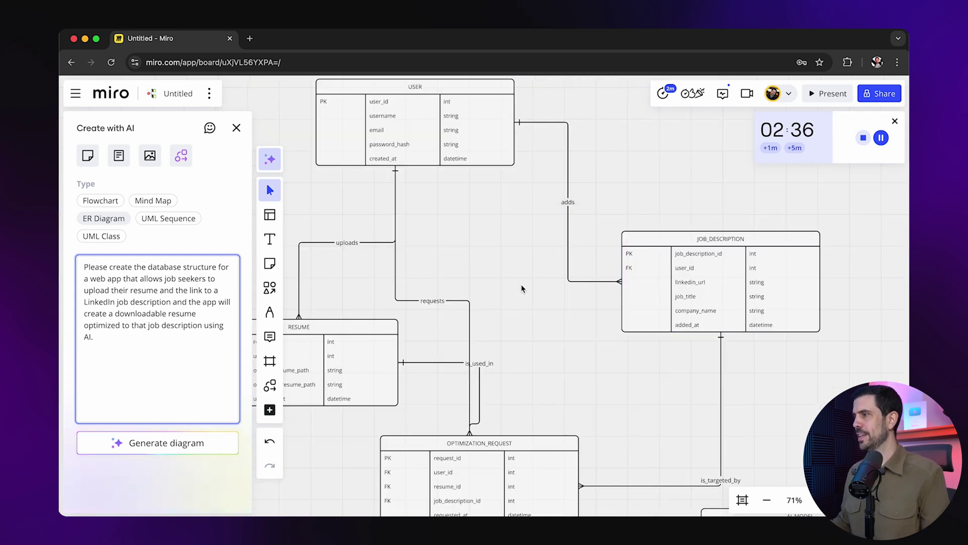
scroll(522, 289, down, 5)
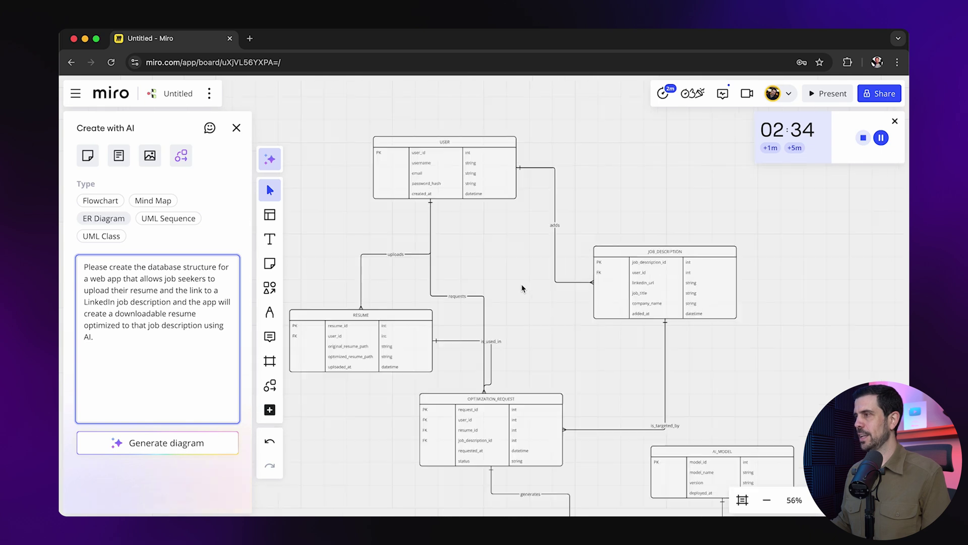
scroll(522, 289, down, 2)
scroll(522, 289, down, 1)
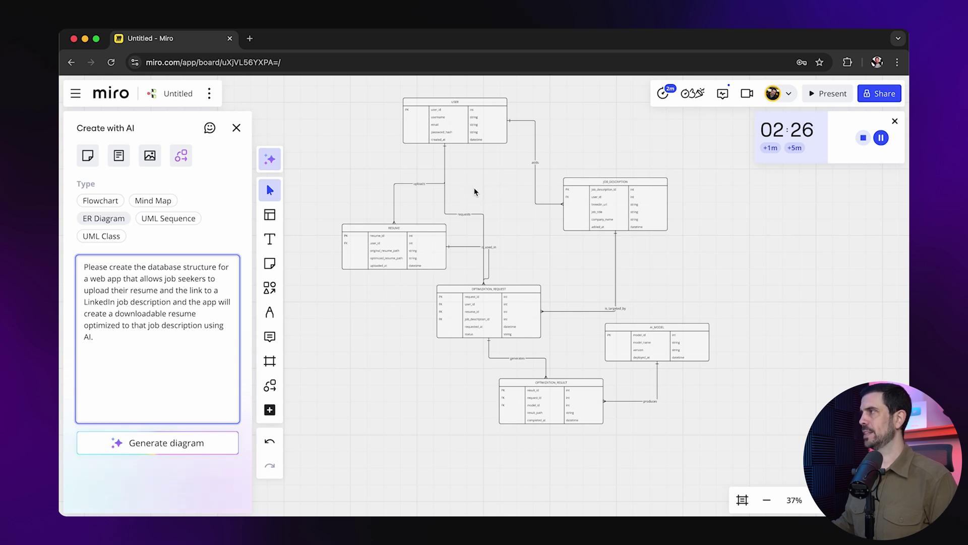
drag(323, 84, 718, 448)
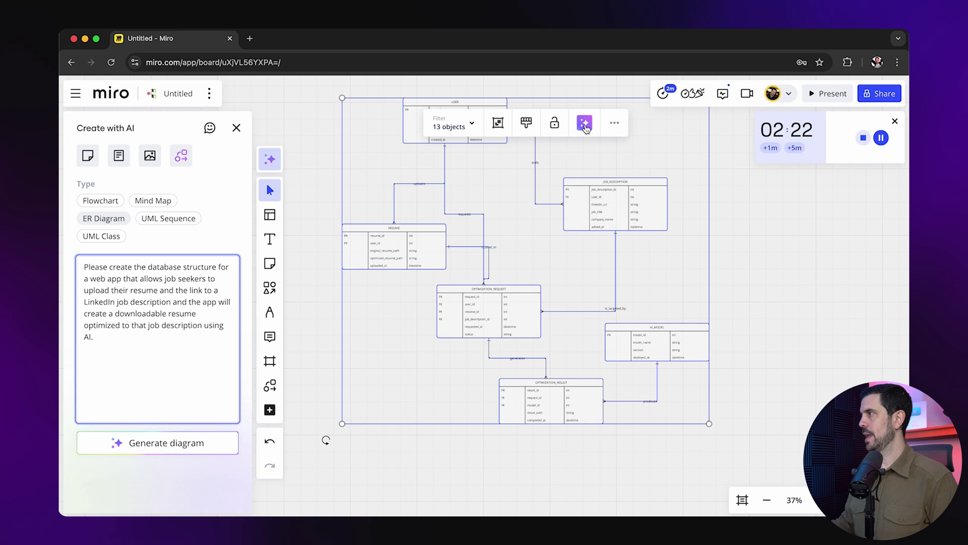
Create an AI Summary document from the ER diagram and stop the running countdown timer
click(586, 124)
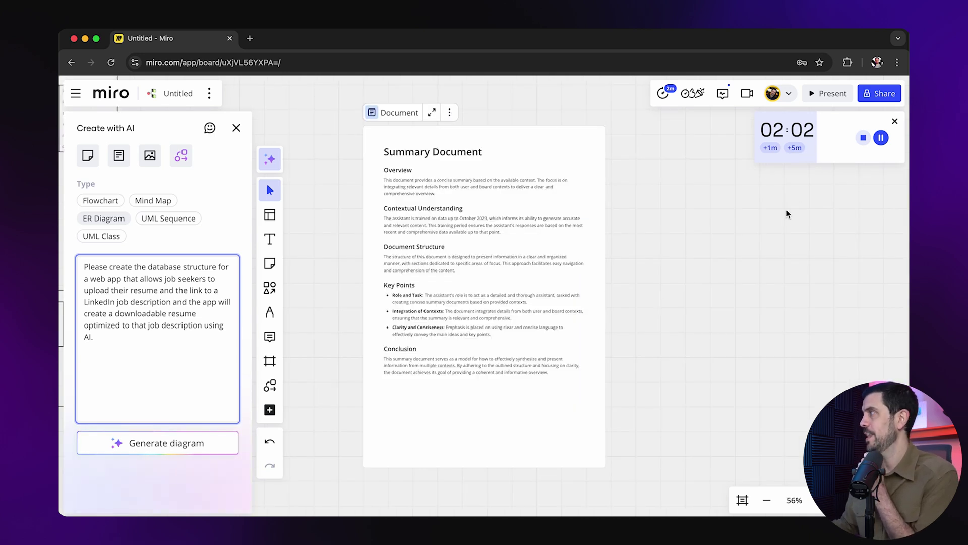
click(863, 137)
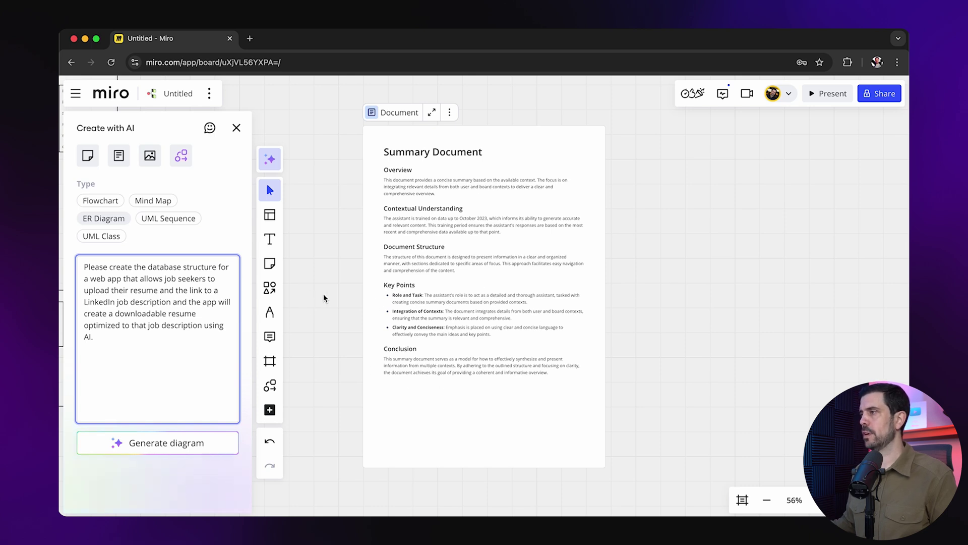
scroll(339, 296, up, 5)
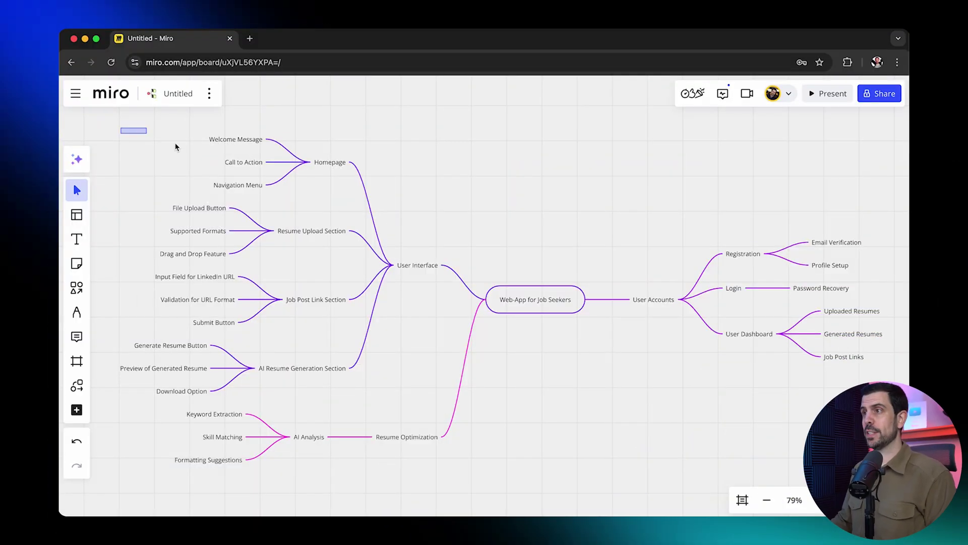
Select the whole mind map and generate a Wireframe Document for Job Seeker Web-App from a custom prompt
drag(176, 147, 874, 476)
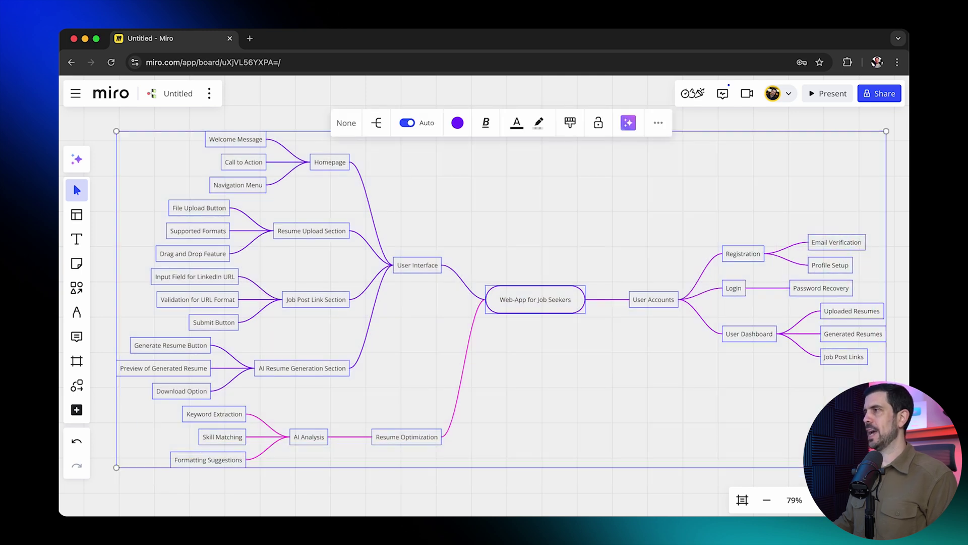
click(626, 127)
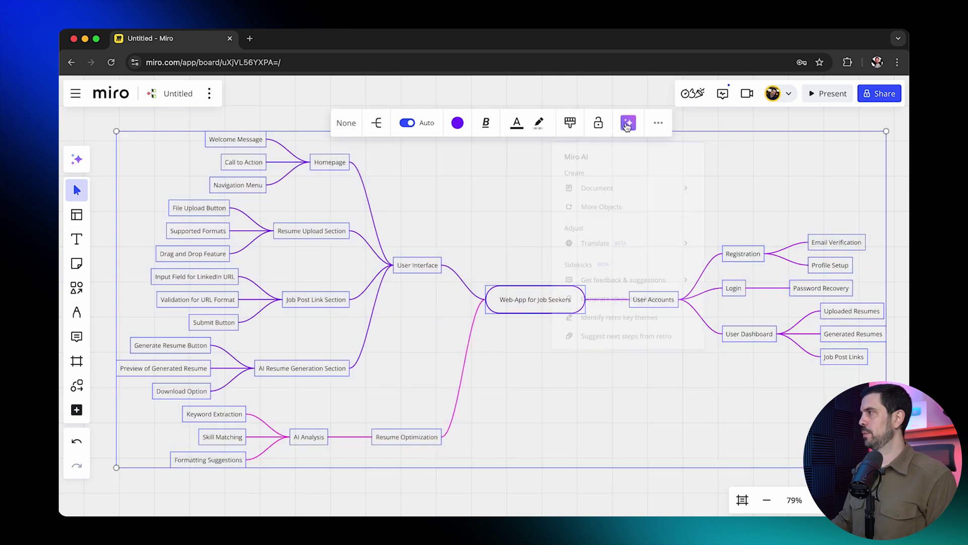
mouse_move(639, 203)
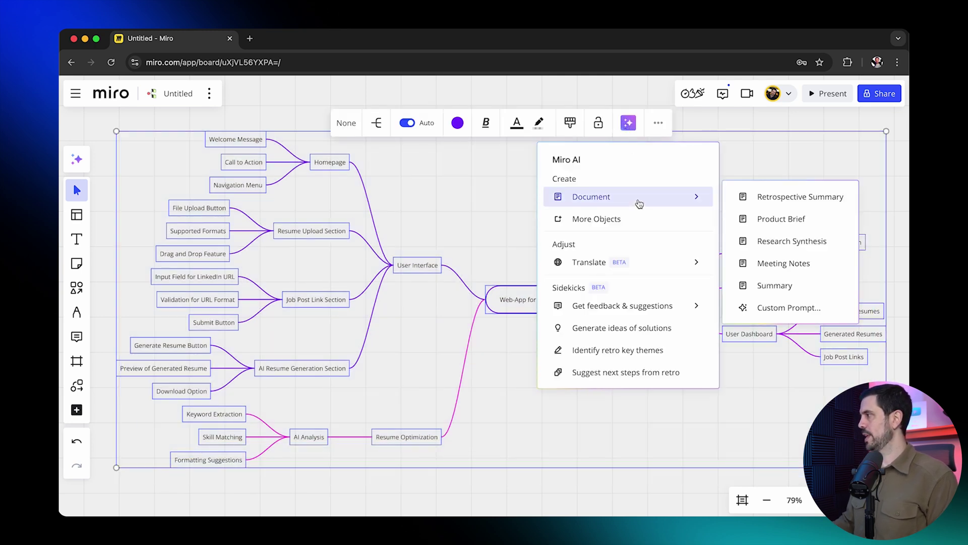
click(774, 309)
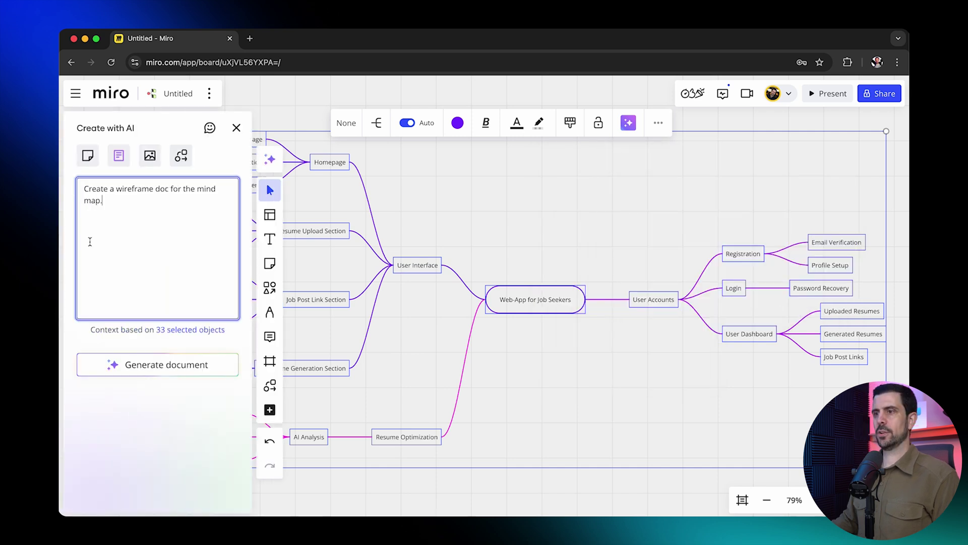
click(159, 366)
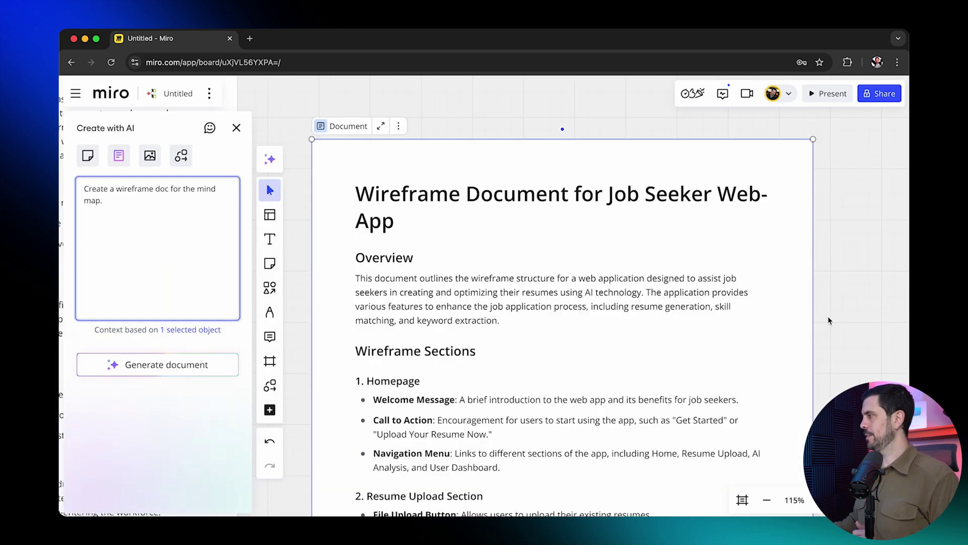
Review the generated document's Overview and Wireframe Sections, then close the AI panel
click(829, 320)
scroll(720, 338, down, 5)
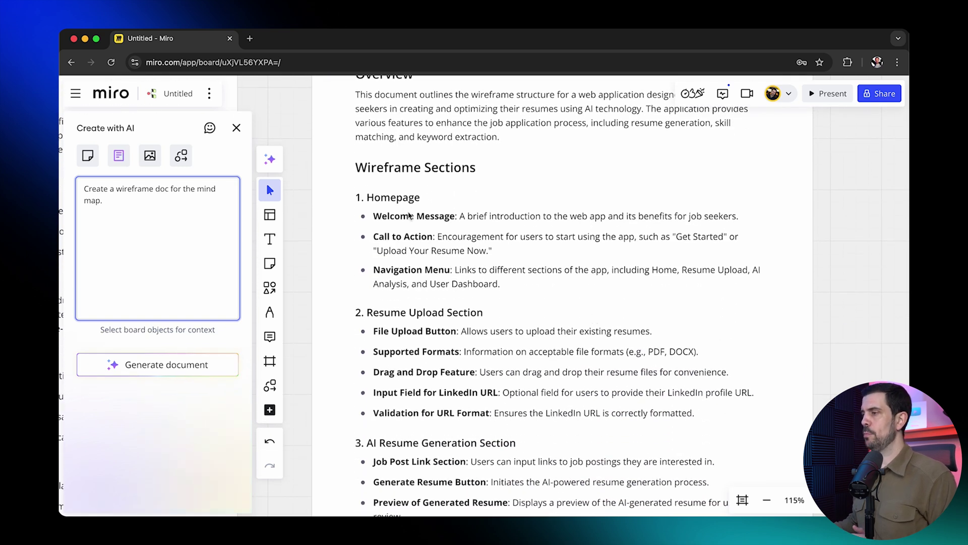
scroll(484, 308, down, 5)
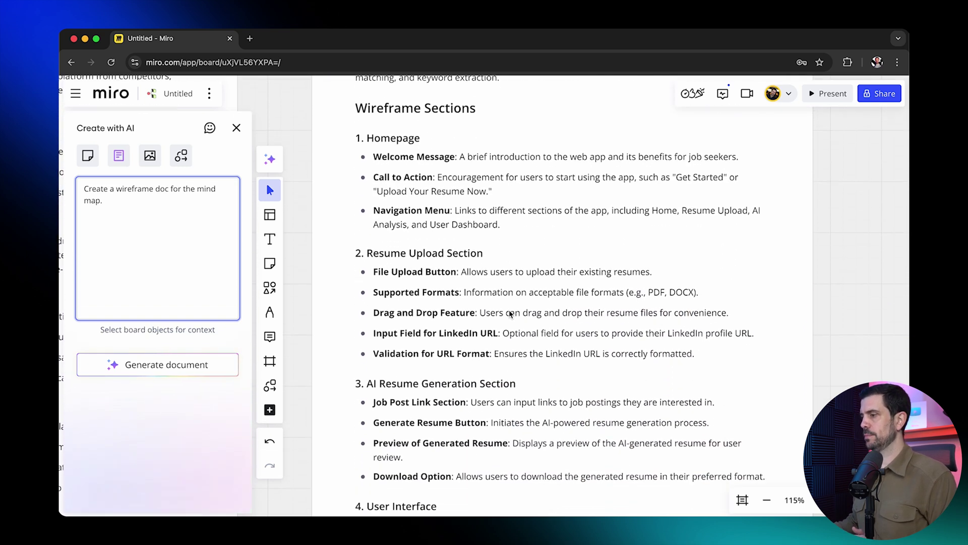
scroll(491, 295, down, 5)
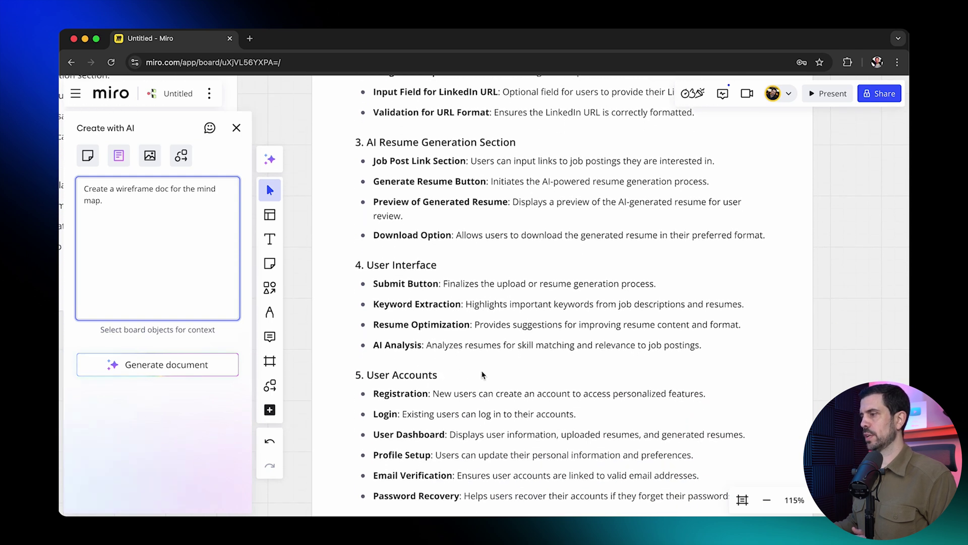
scroll(479, 371, up, 13)
click(237, 130)
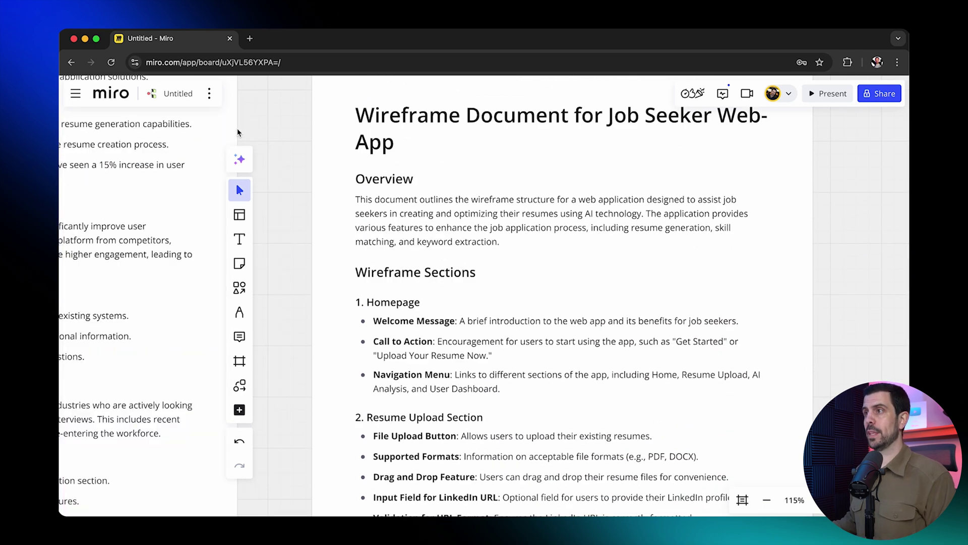
Search the board tools for 'wire' and open the Wireframe Library beside an empty board area
click(77, 409)
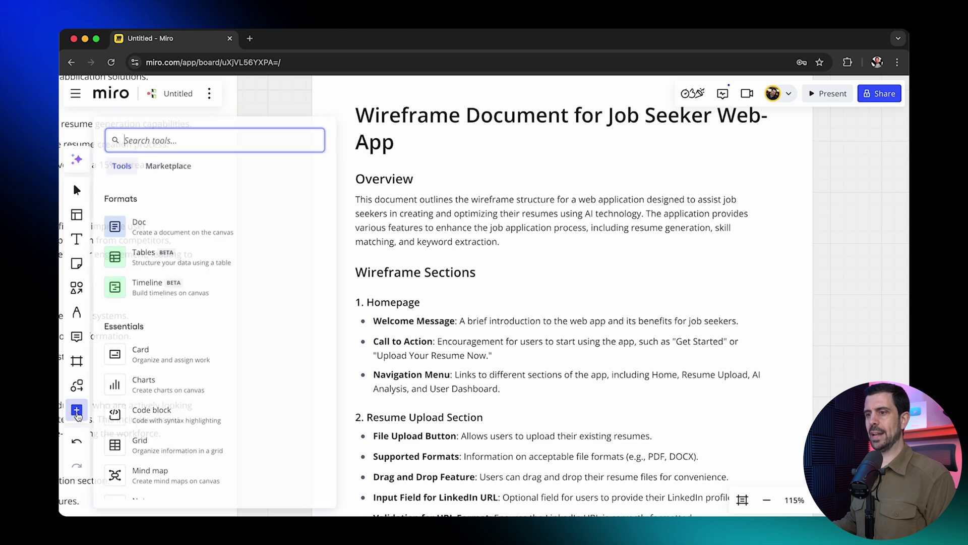
text(wire)
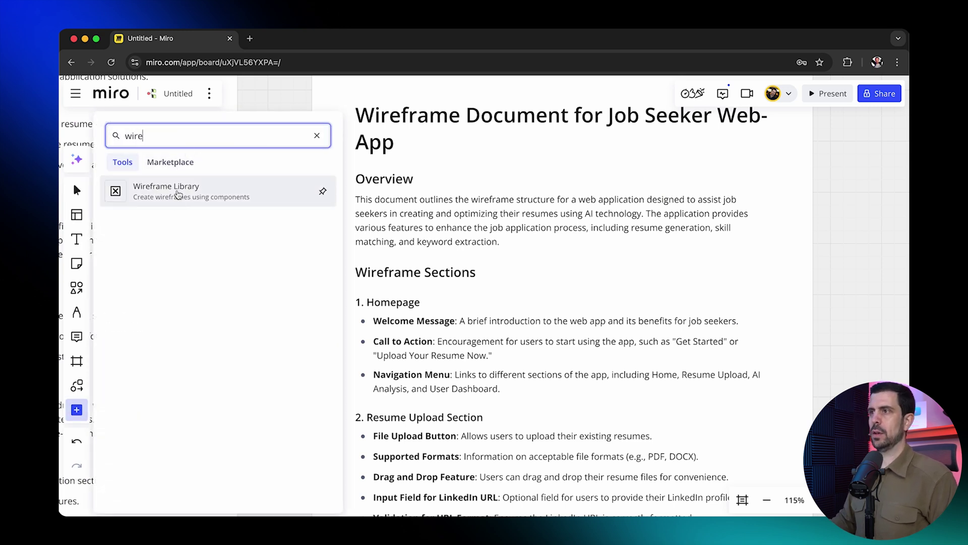
click(187, 194)
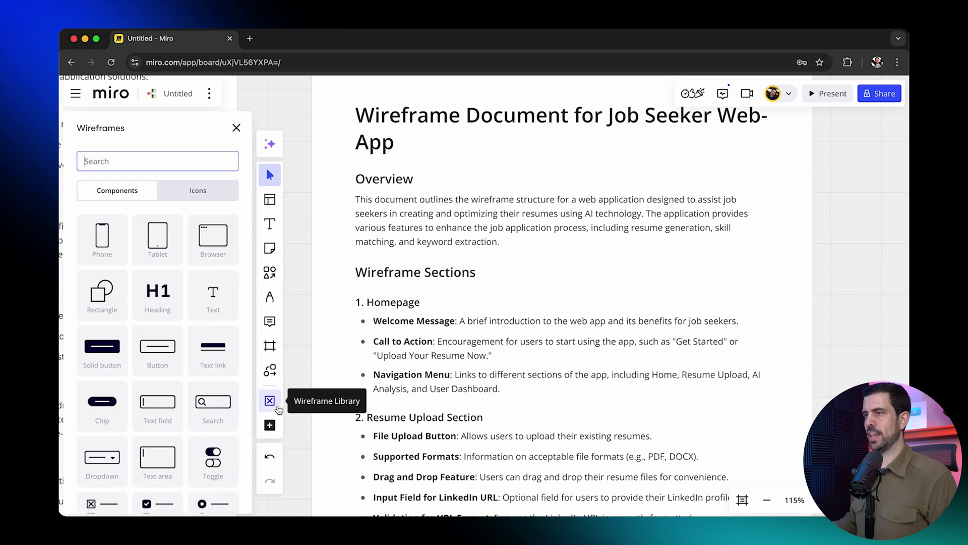
scroll(616, 309, down, 5)
scroll(617, 309, right, 10)
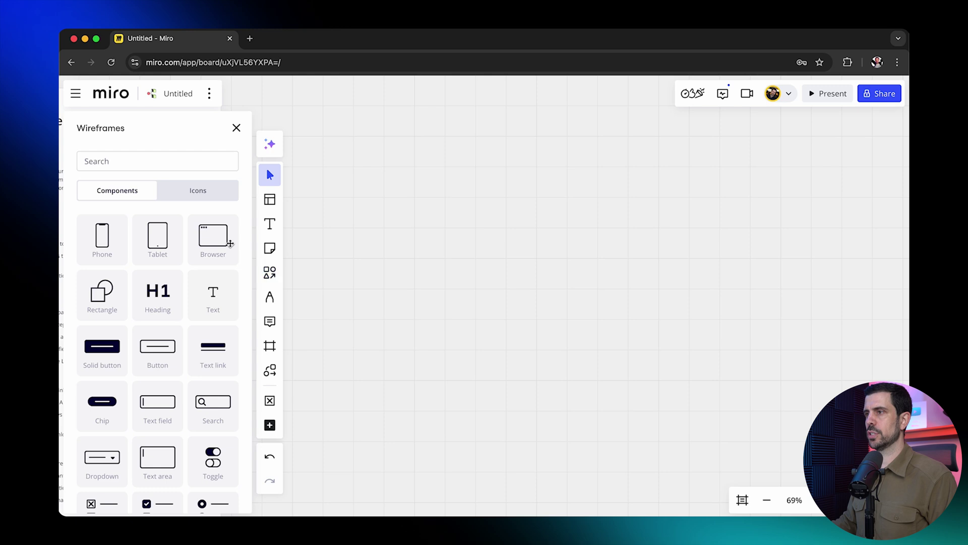
Place three Browser wireframe frames in a row, titled Homepage, Dashboard and Create new resume
click(219, 235)
drag(391, 233, 497, 234)
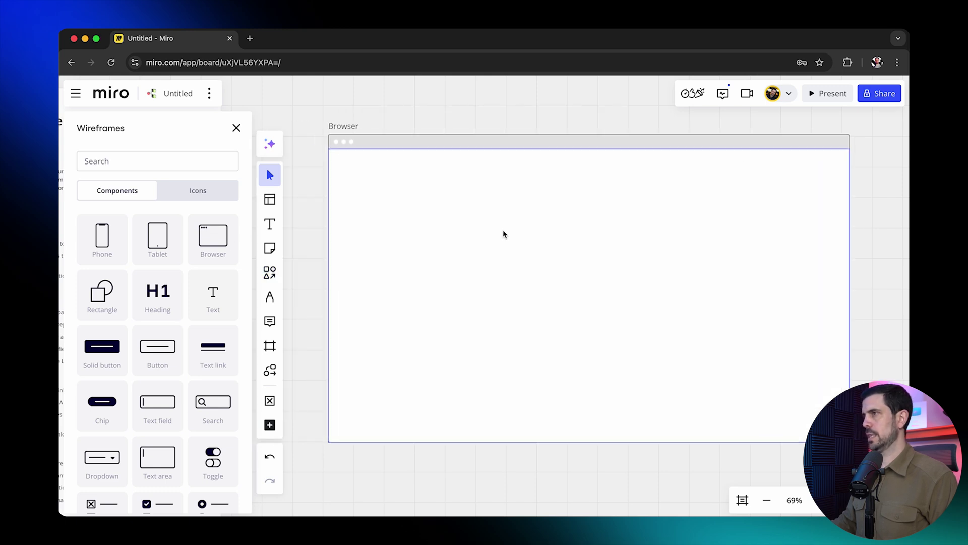
scroll(268, 262, down, 5)
click(217, 238)
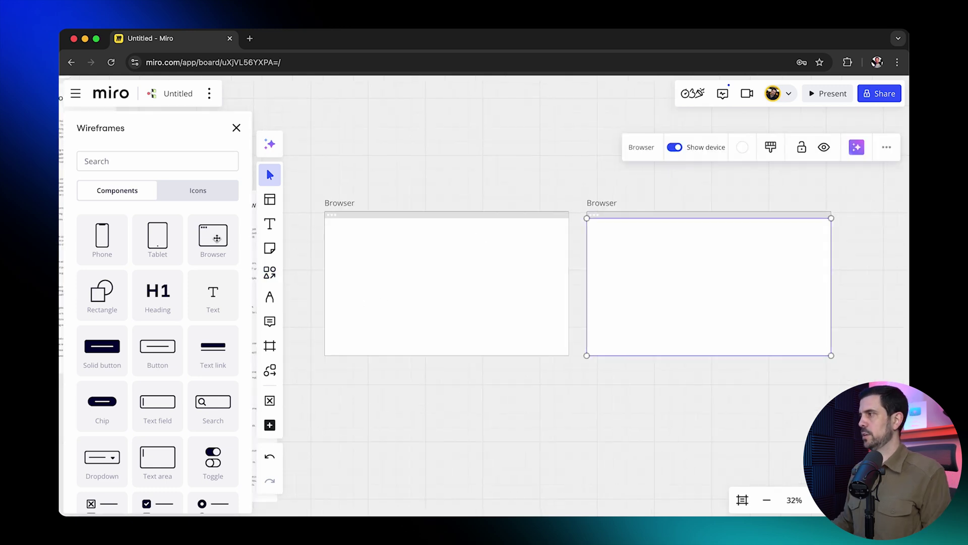
click(217, 238)
double_click(339, 194)
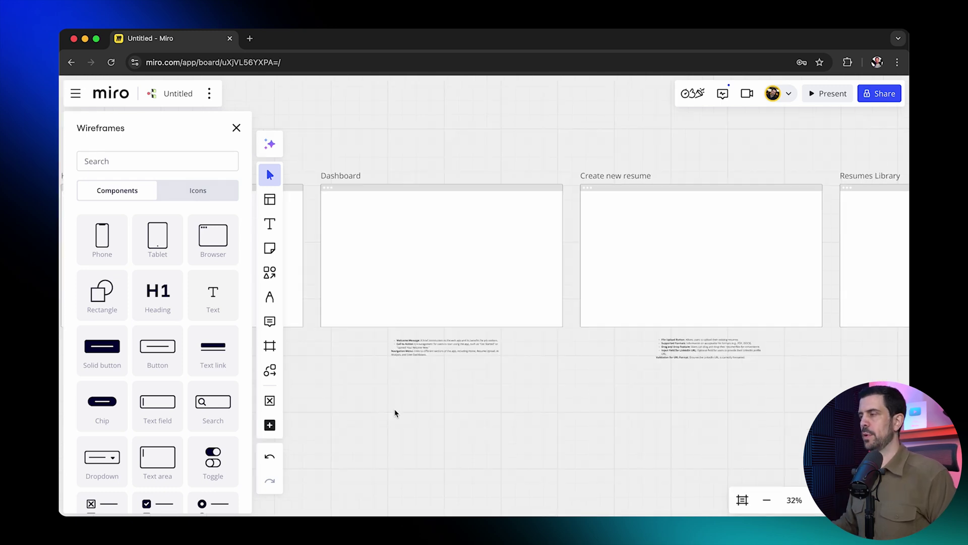
scroll(597, 411, right, 4)
scroll(590, 411, left, 9)
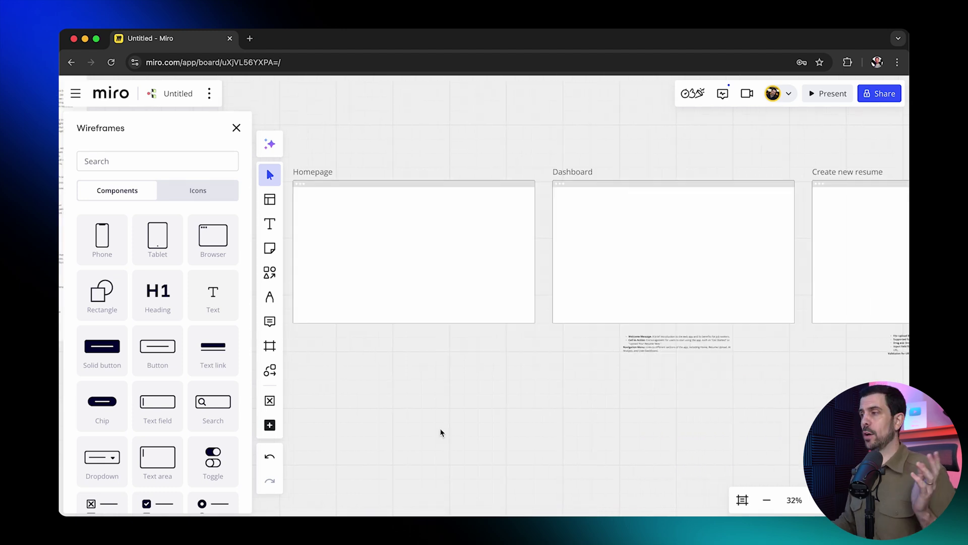
Stretch the Homepage frame taller, then pan along the row of page frames and back to Homepage
click(433, 323)
drag(432, 322, 424, 512)
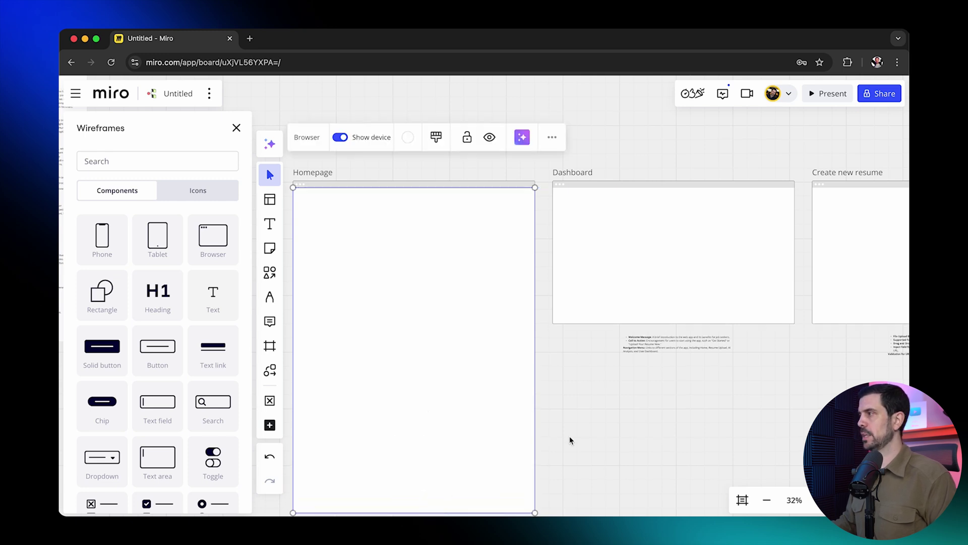
click(600, 429)
scroll(657, 273, right, 1)
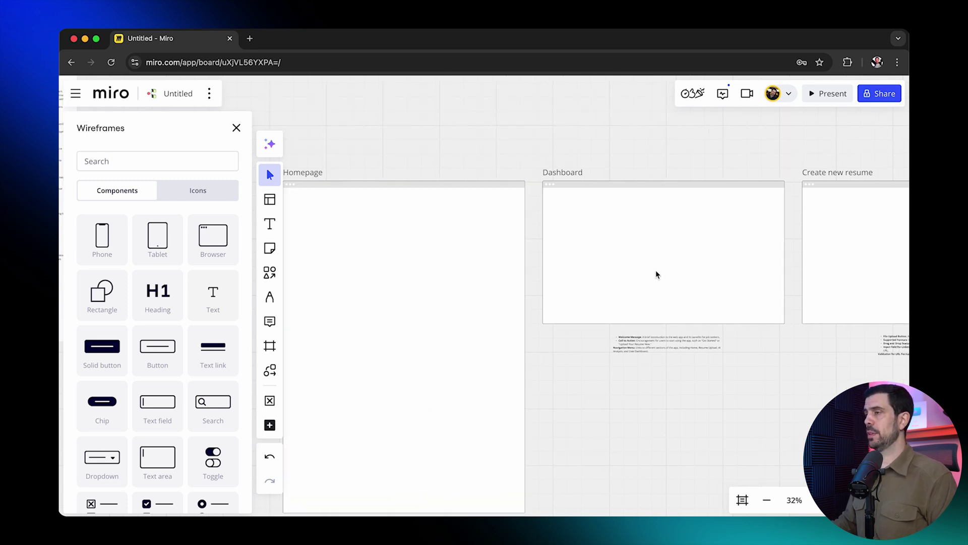
scroll(657, 274, right, 8)
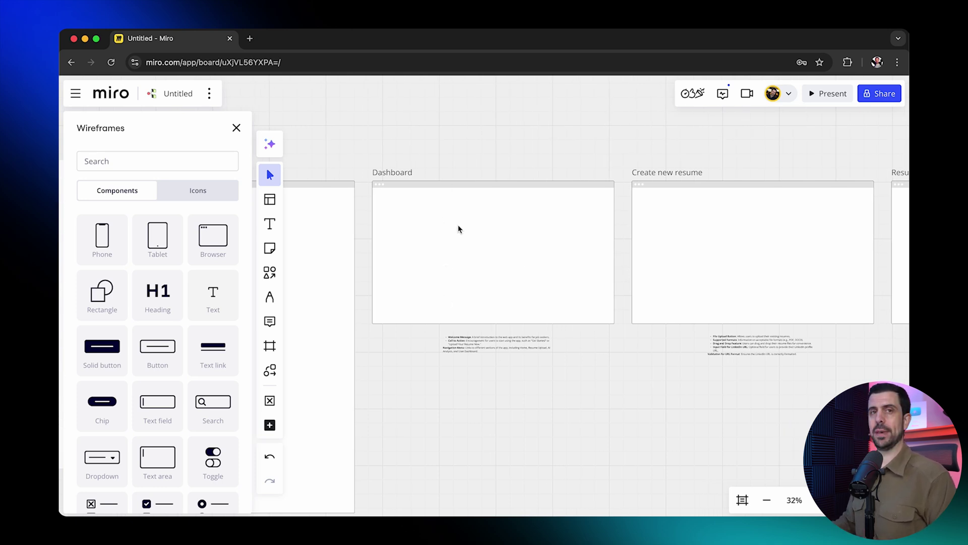
scroll(327, 216, down, 3)
scroll(551, 233, right, 4)
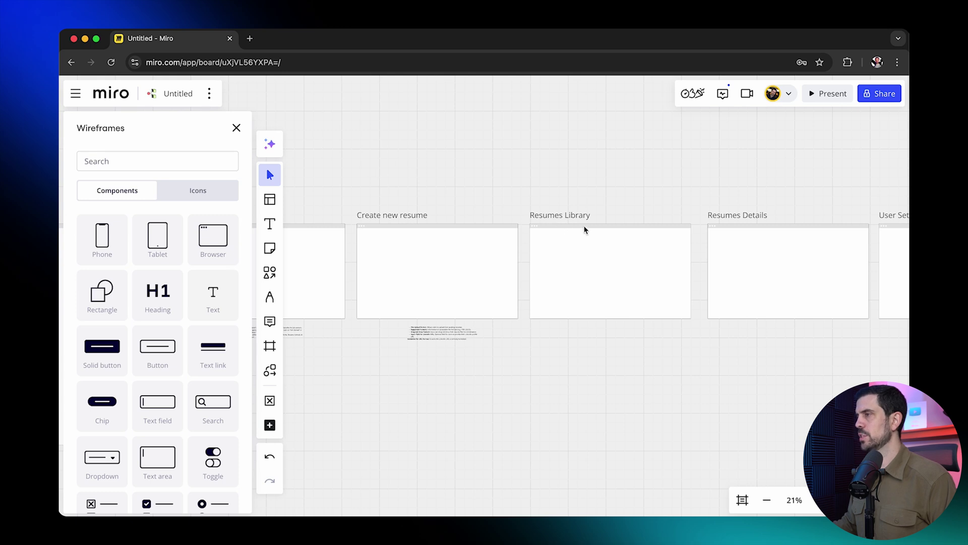
scroll(707, 242, right, 4)
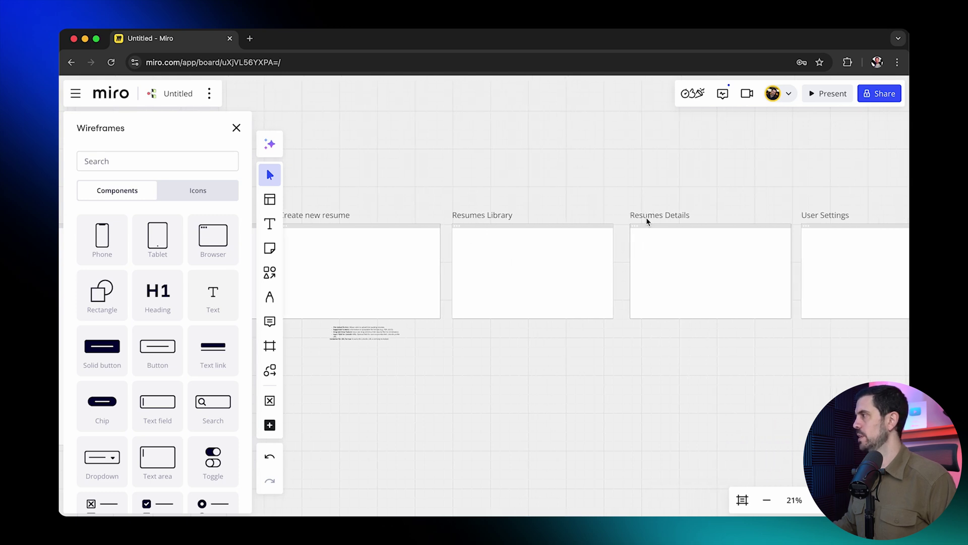
scroll(681, 249, right, 6)
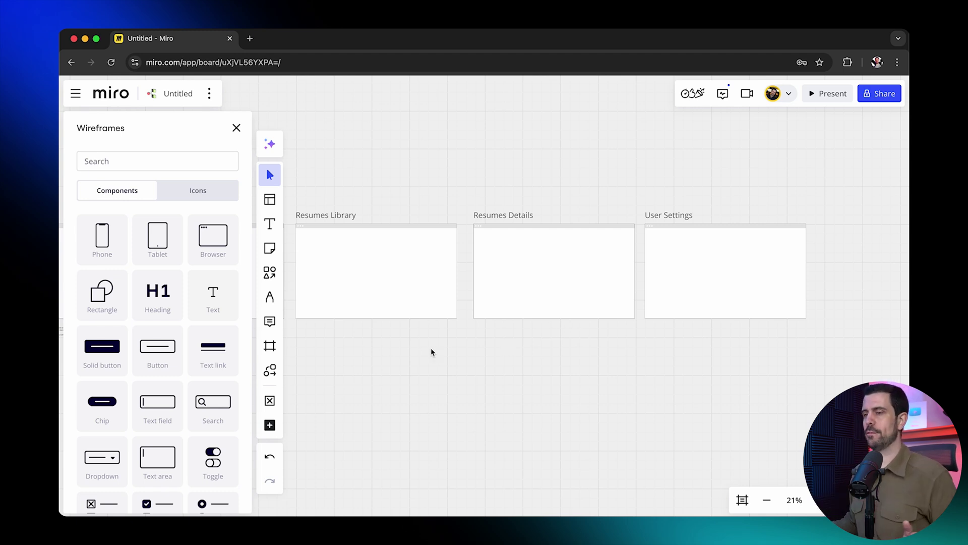
scroll(388, 346, left, 8)
scroll(385, 346, left, 10)
scroll(317, 294, up, 5)
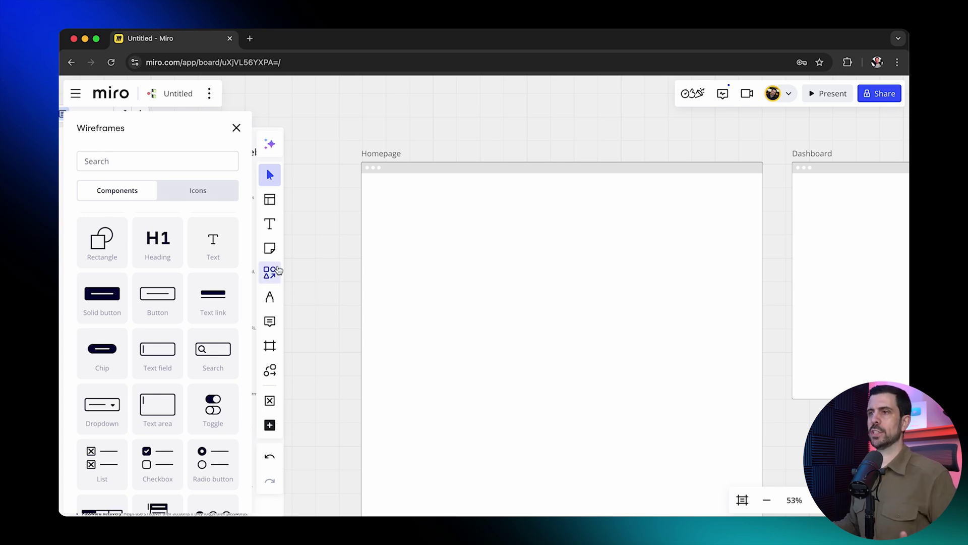
Stretch a rectangle into a thin full-width header bar across the top of Homepage
click(104, 238)
click(450, 350)
click(488, 319)
drag(484, 314, 363, 311)
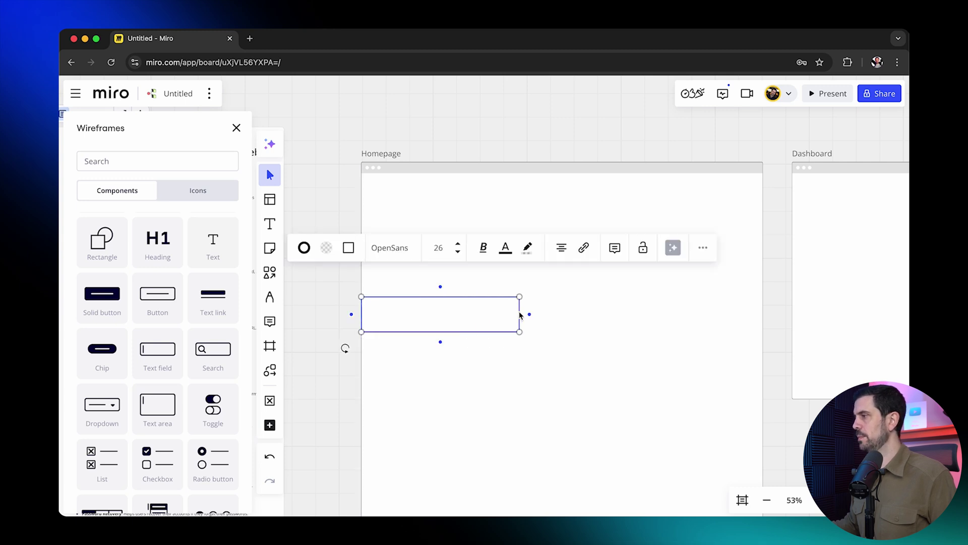
drag(519, 313, 762, 303)
drag(567, 333, 583, 191)
click(400, 242)
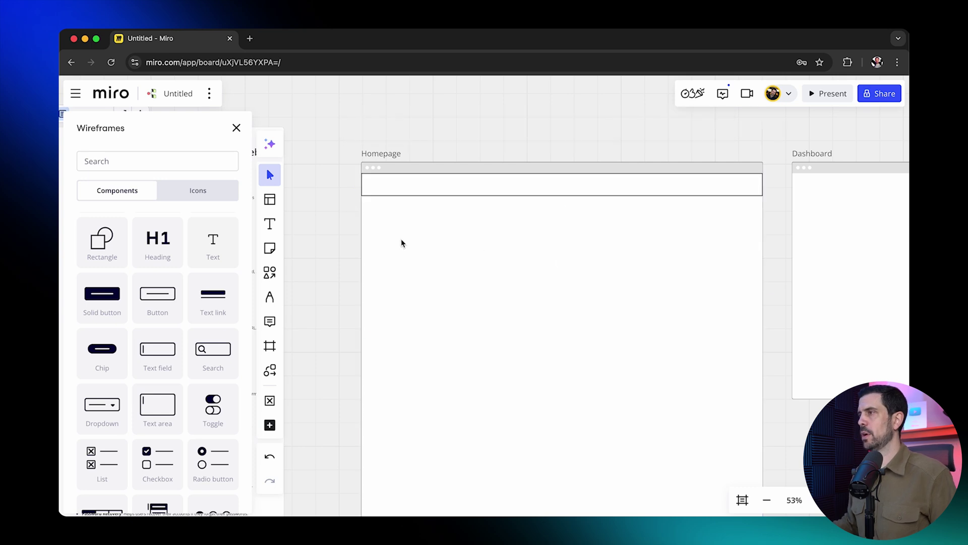
Put an outlined Button and a Solid button at the header bar's right end
click(198, 191)
drag(220, 232, 744, 186)
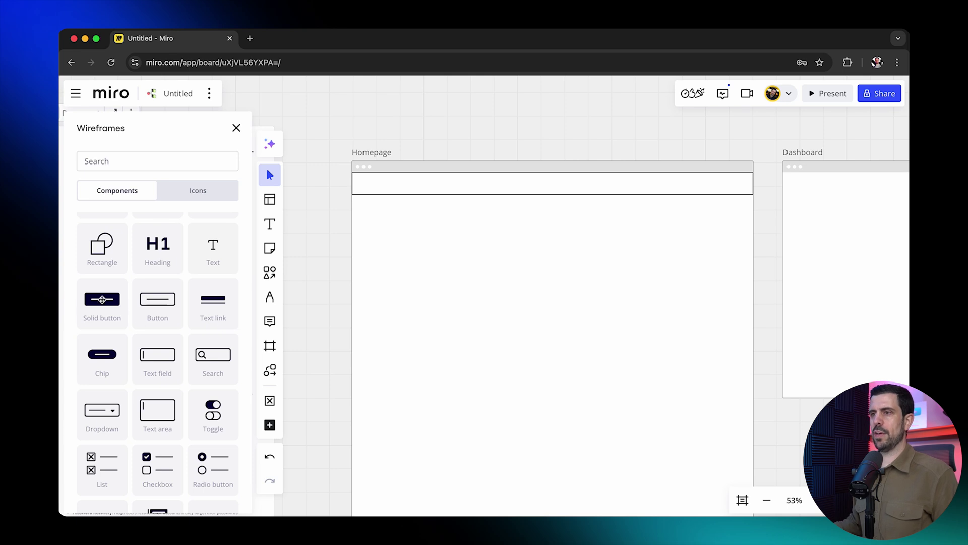
drag(108, 300, 721, 186)
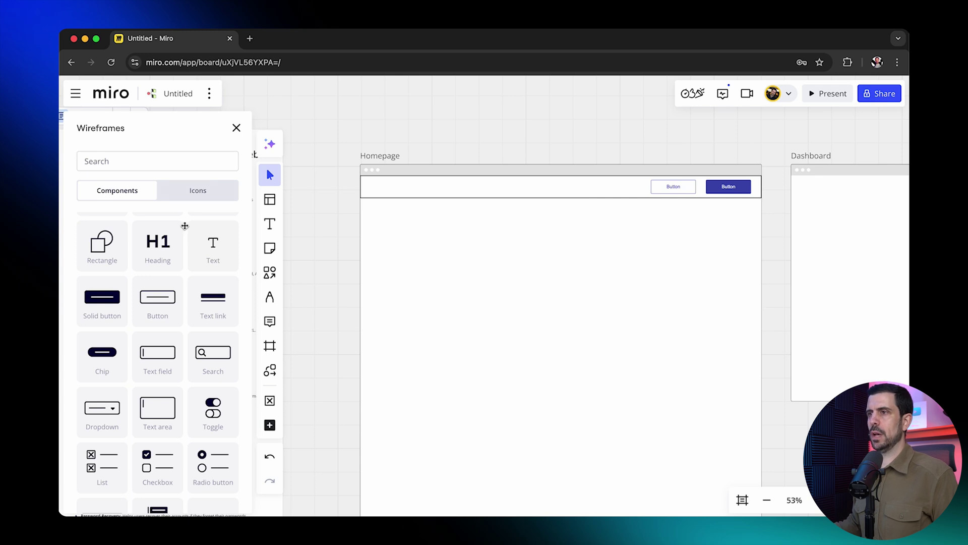
Add a call-to-action button, the dream-job headline and the description 'Find gig allows you to adapt your resume…'
click(199, 191)
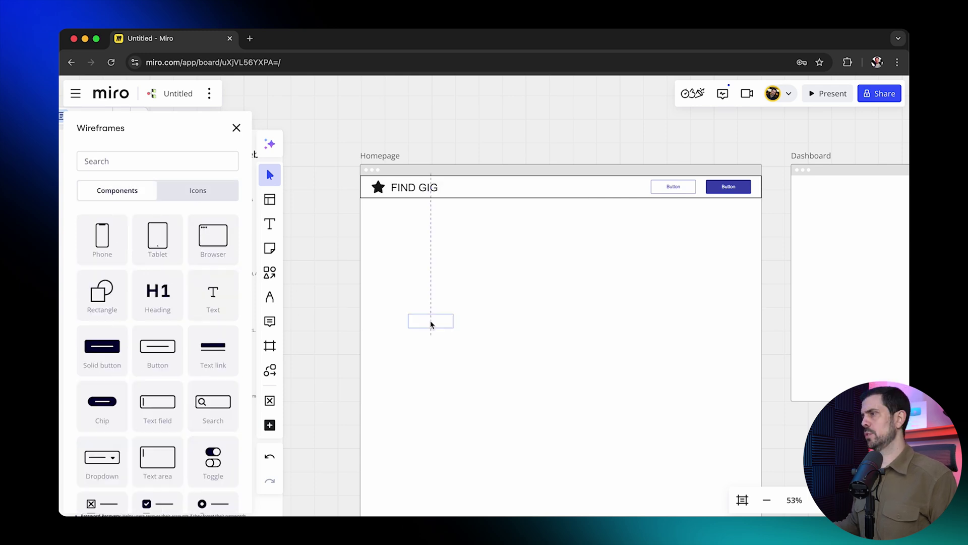
drag(432, 324, 429, 327)
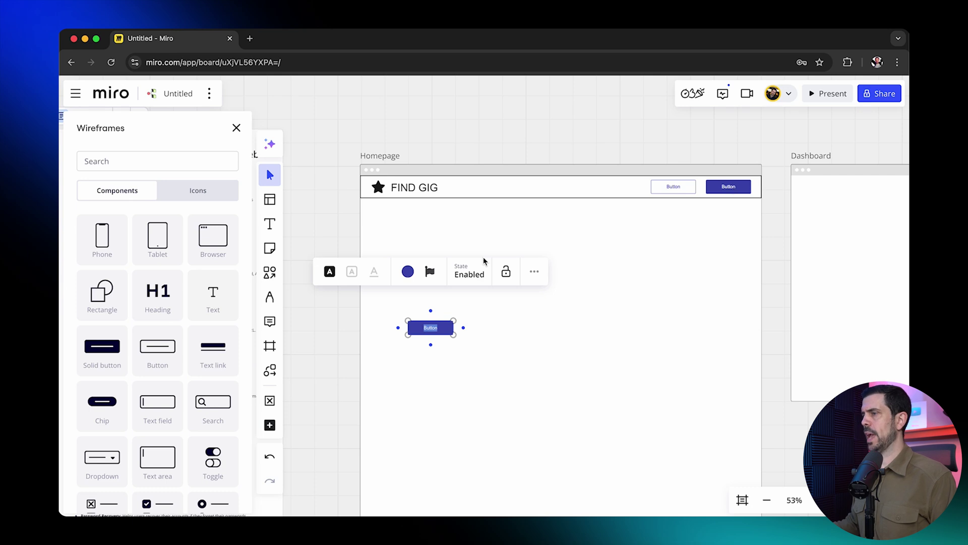
click(319, 228)
text(d )
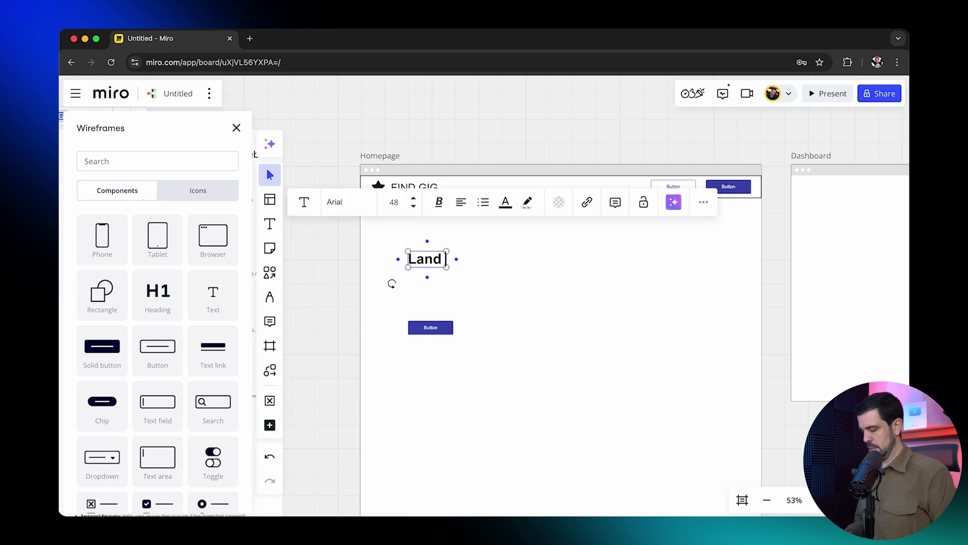
text(your dream job with a tailored resume for each application)
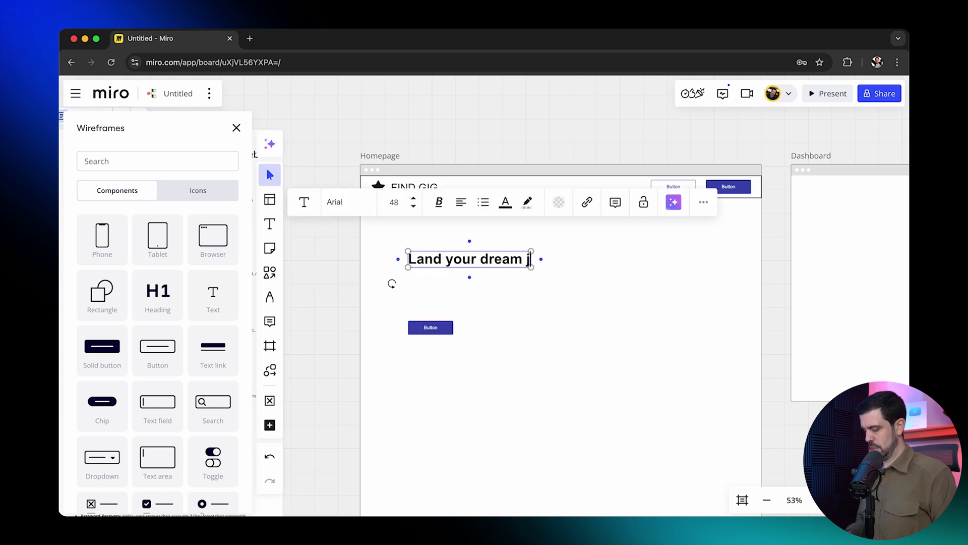
key(Tab)
text(Find gig allows you to adapt your resume to target your dream job using AI.)
click(503, 241)
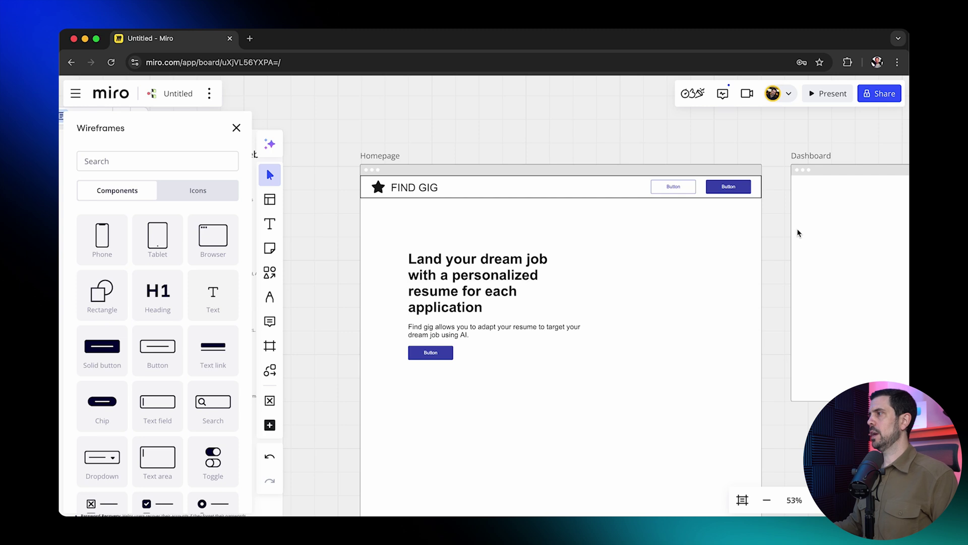
Place an image placeholder beside the Homepage headline
scroll(203, 314, down, 5)
drag(109, 402, 665, 303)
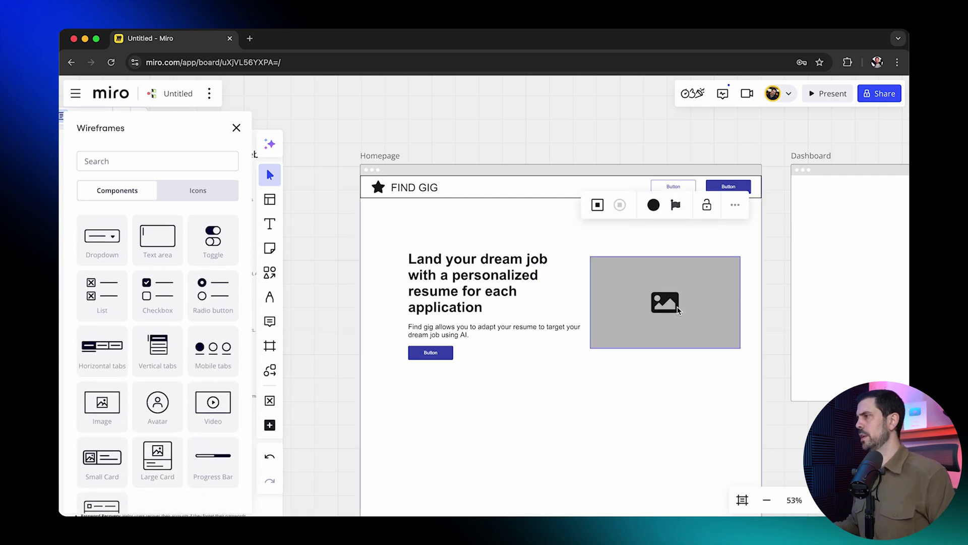
click(330, 309)
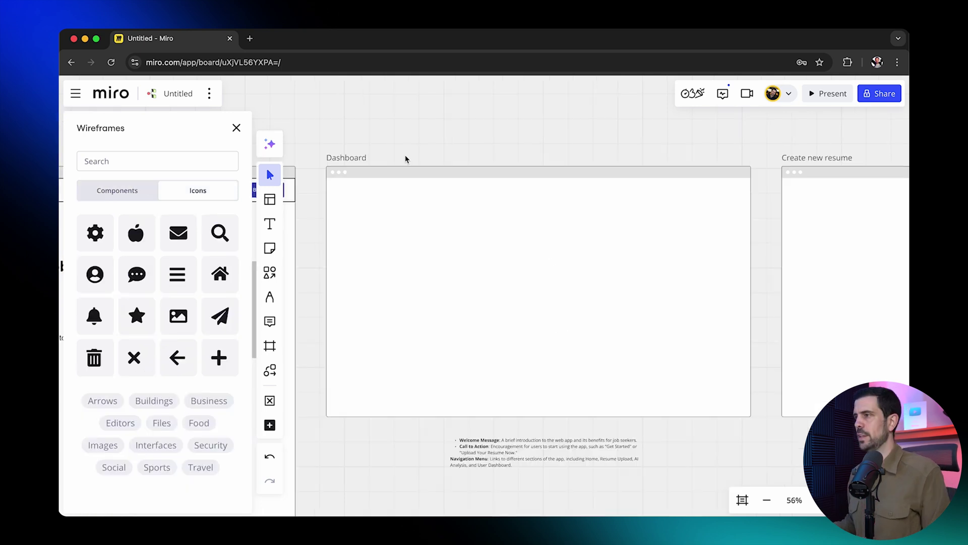
Add a profile icon at the right end of the Dashboard header
scroll(391, 214, down, 5)
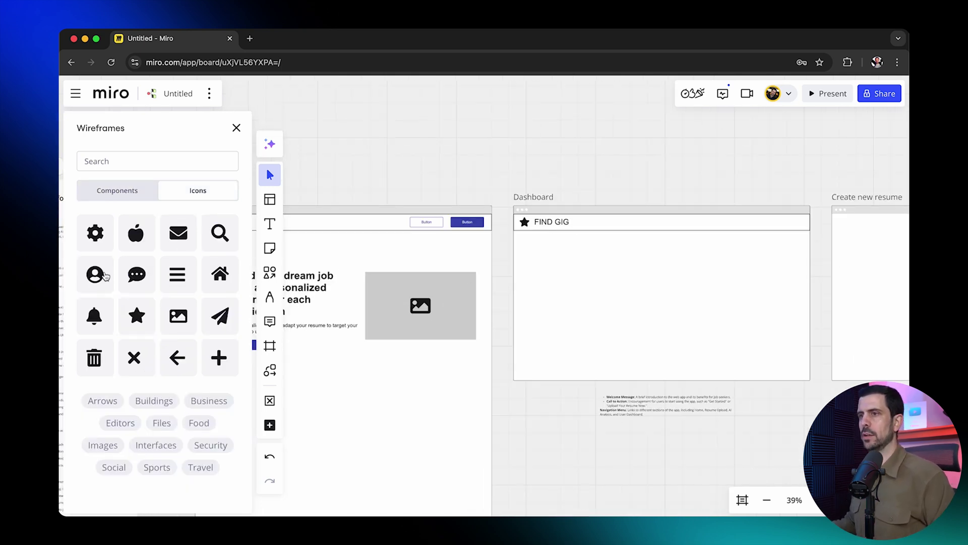
drag(94, 274, 798, 223)
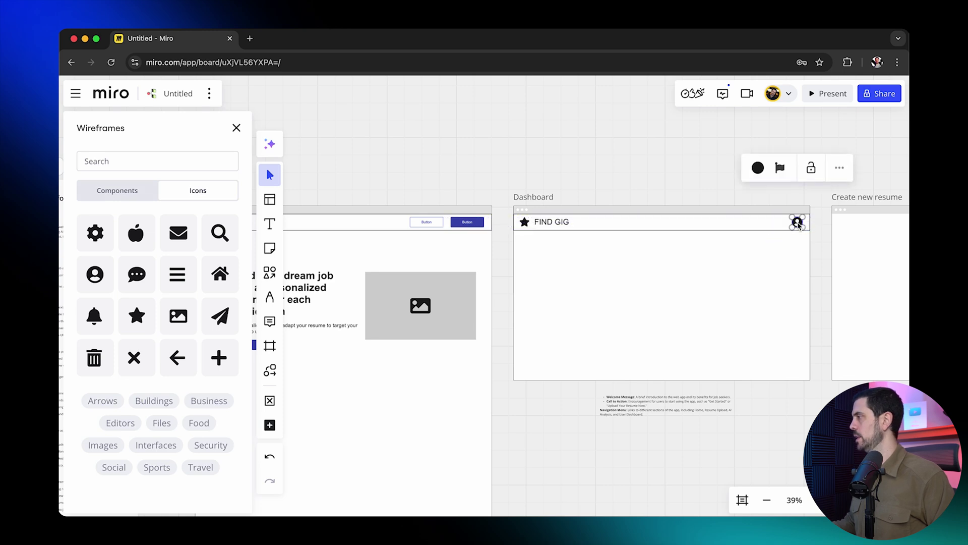
click(684, 193)
Copy the Homepage headline into Dashboard, enlarge the video placeholder, and put Create New Resume beneath it
scroll(342, 289, left, 3)
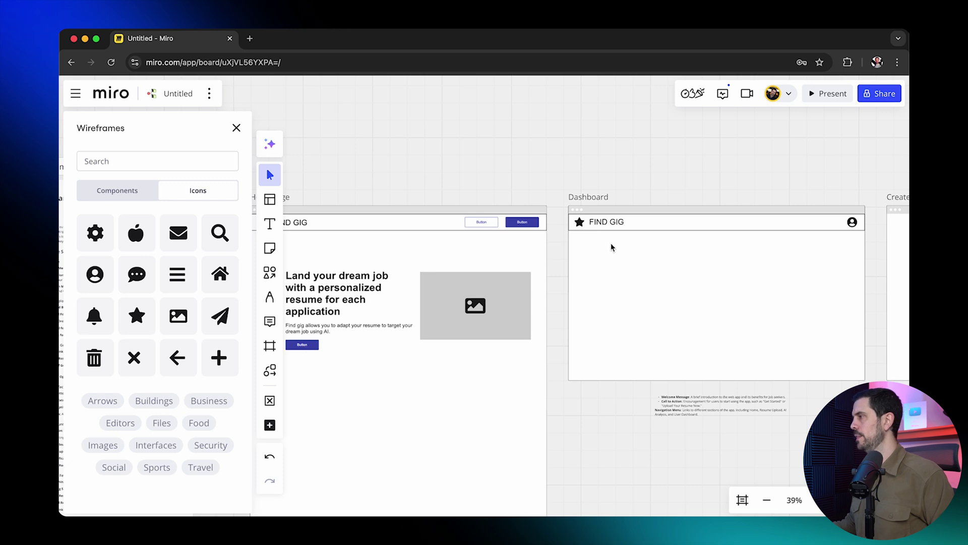
click(333, 291)
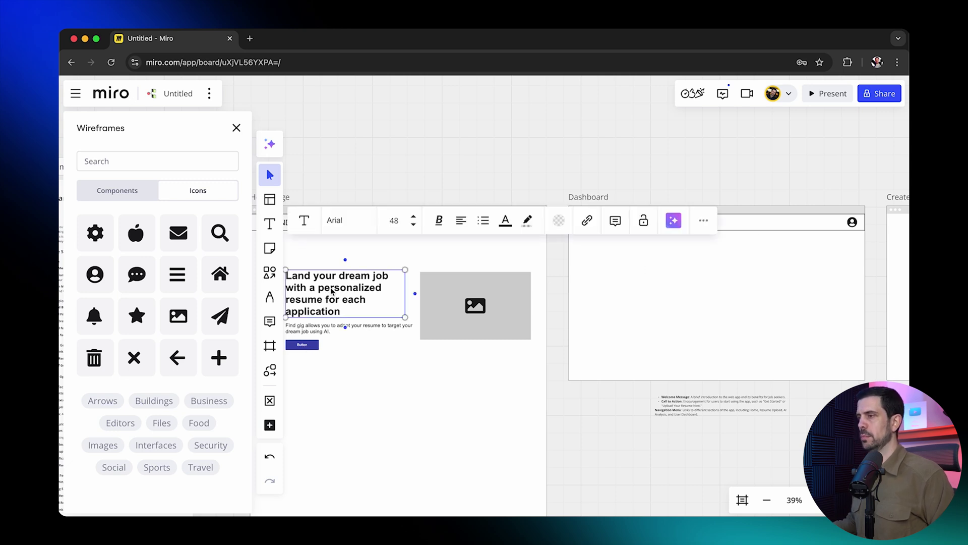
click(728, 293)
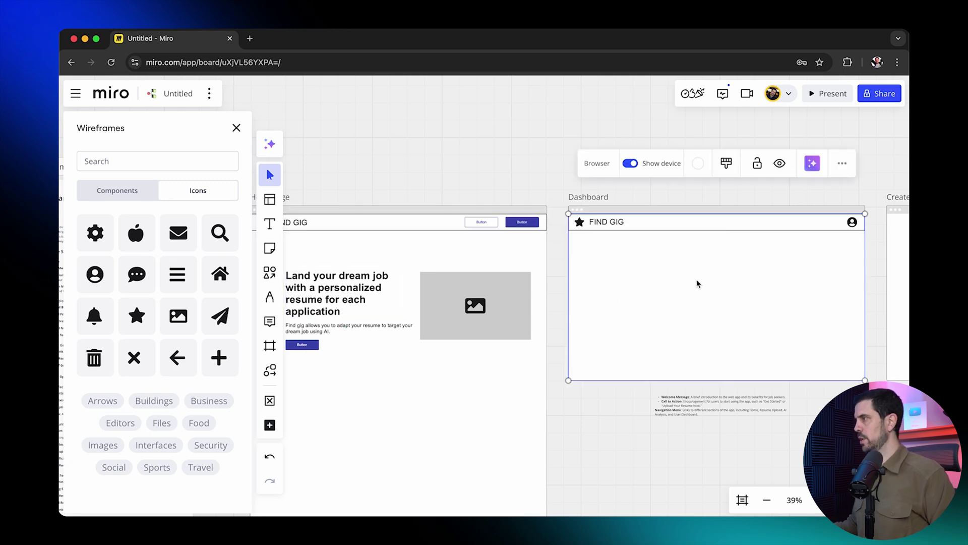
key(cmd+v)
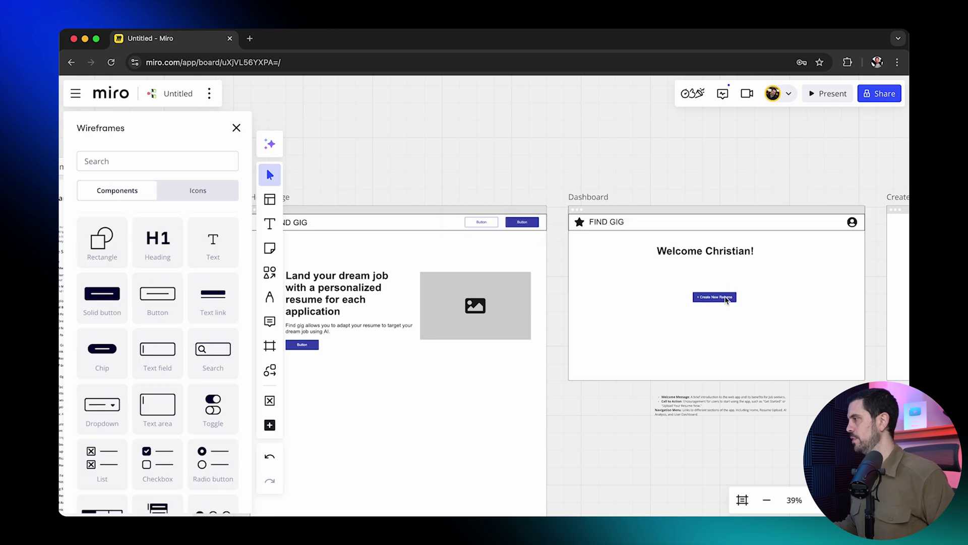
drag(725, 297, 718, 300)
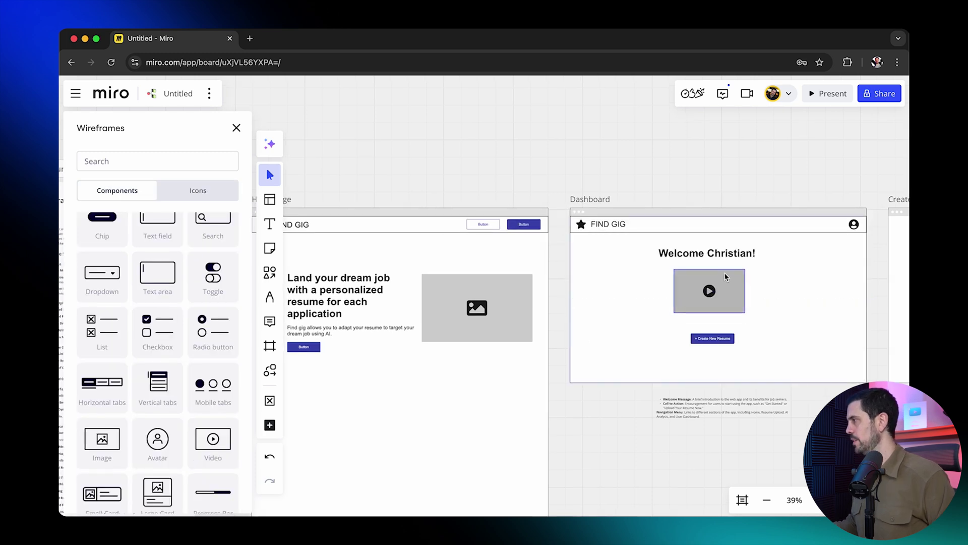
click(723, 278)
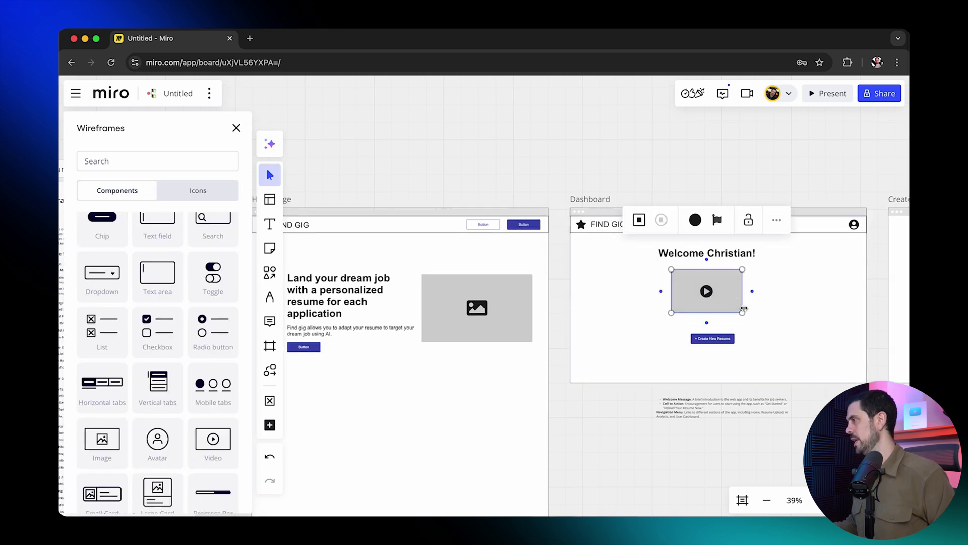
drag(743, 312, 747, 315)
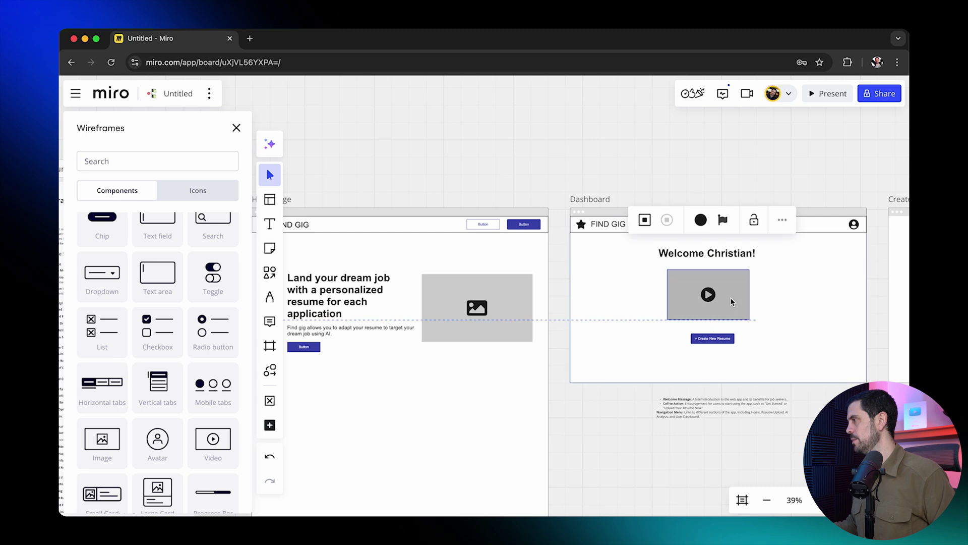
drag(721, 339, 724, 333)
Center the button under the video, then open Share and skip the board-title prompt to reach Invite
click(724, 353)
scroll(371, 308, right, 10)
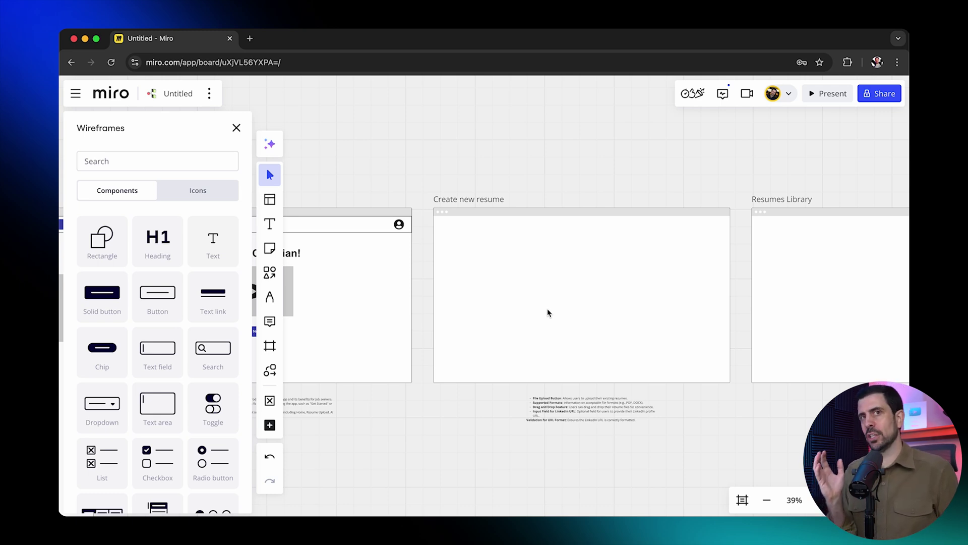
scroll(546, 308, right, 3)
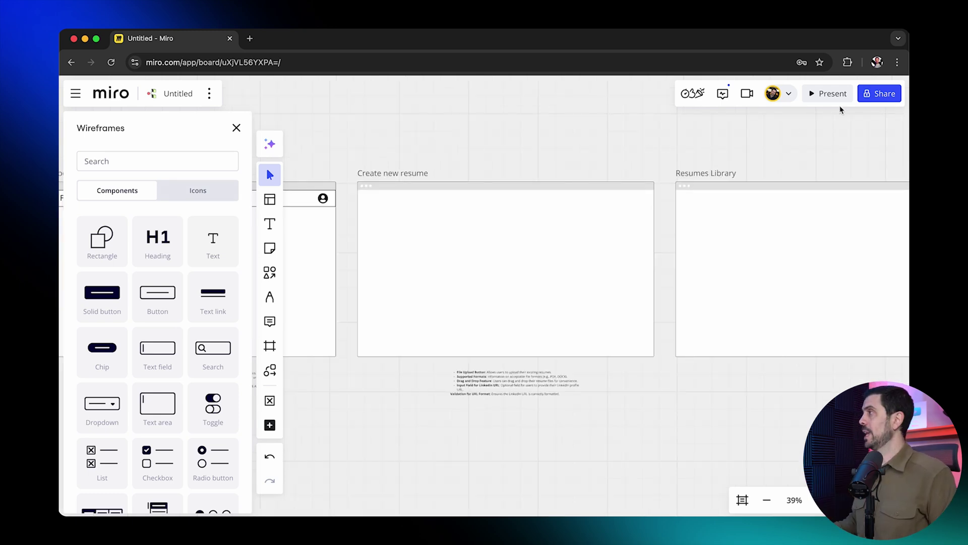
click(882, 93)
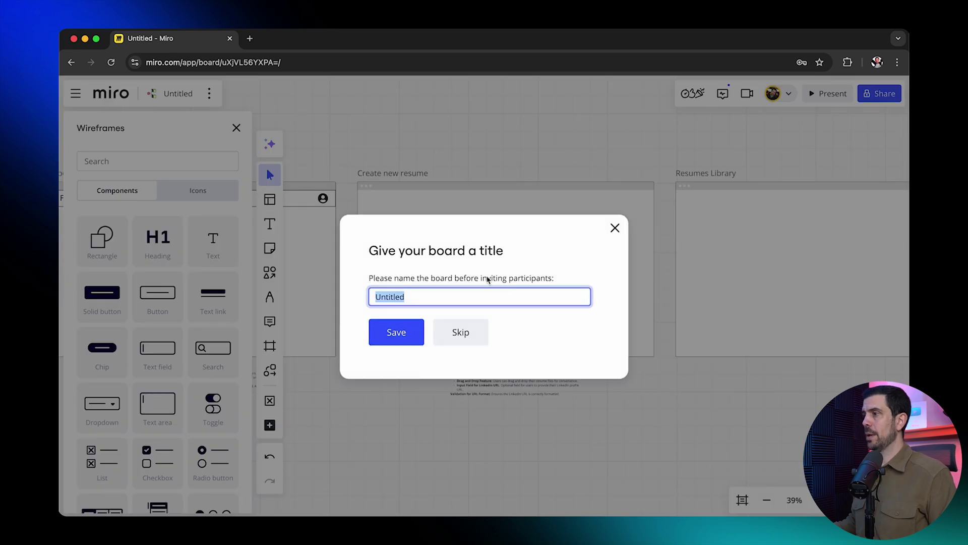
key(Return)
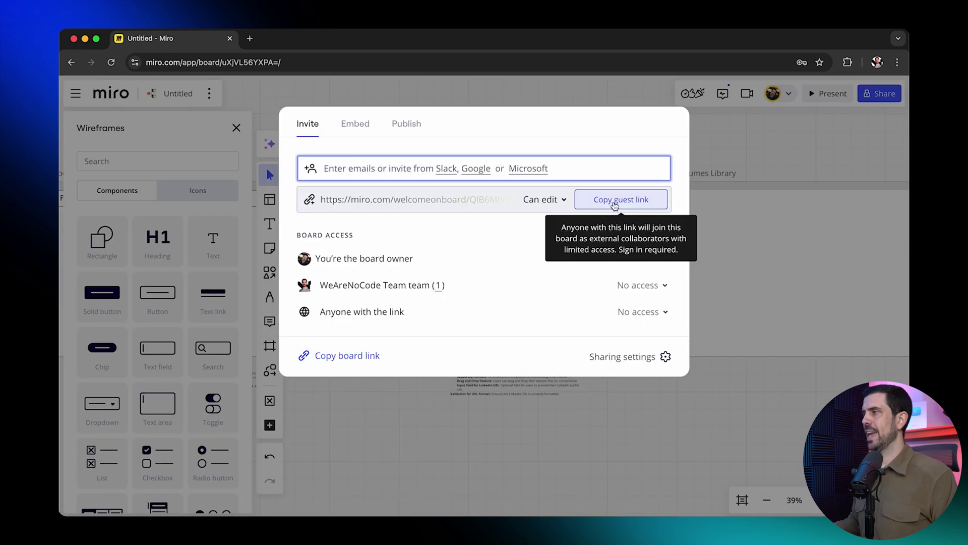